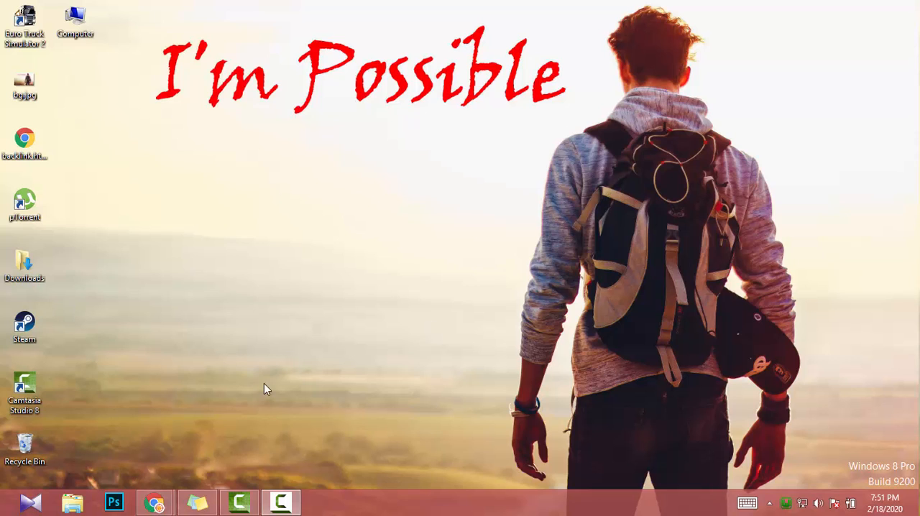
- Switch to the incognito Chrome window and open youtube.com
mouse_move(156, 508)
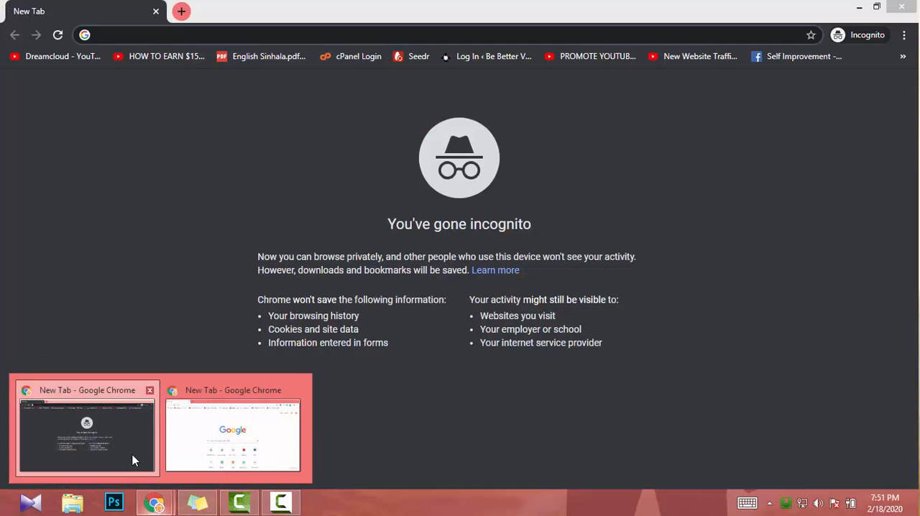
left_click(133, 458)
type("you")
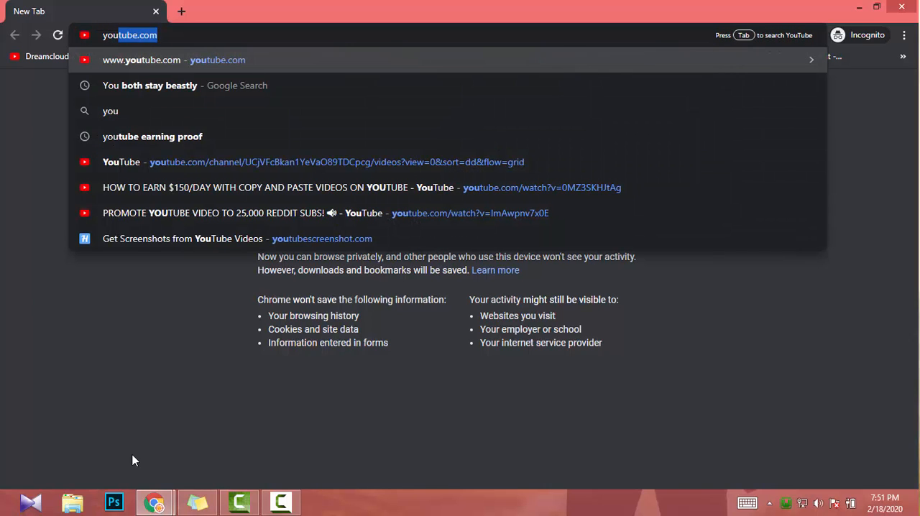
key("Return")
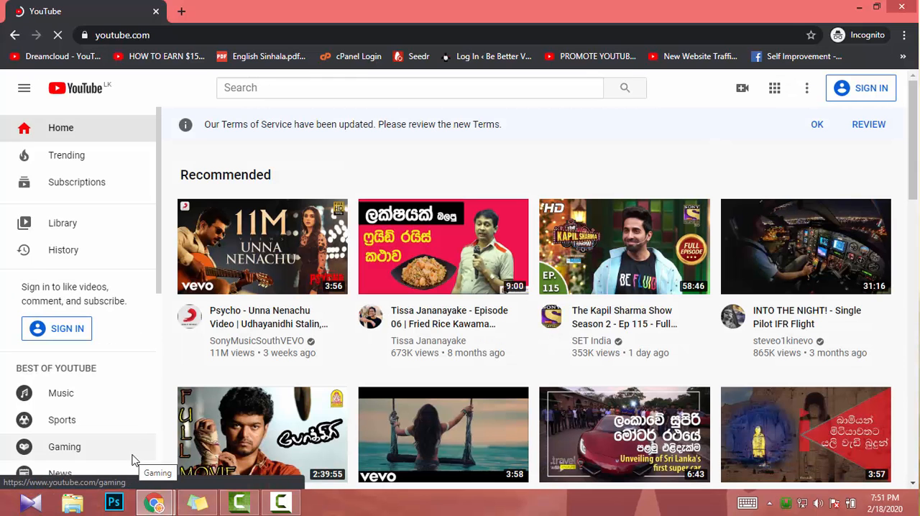
- Search YouTube for "install mamp on win 10"
left_click(246, 88)
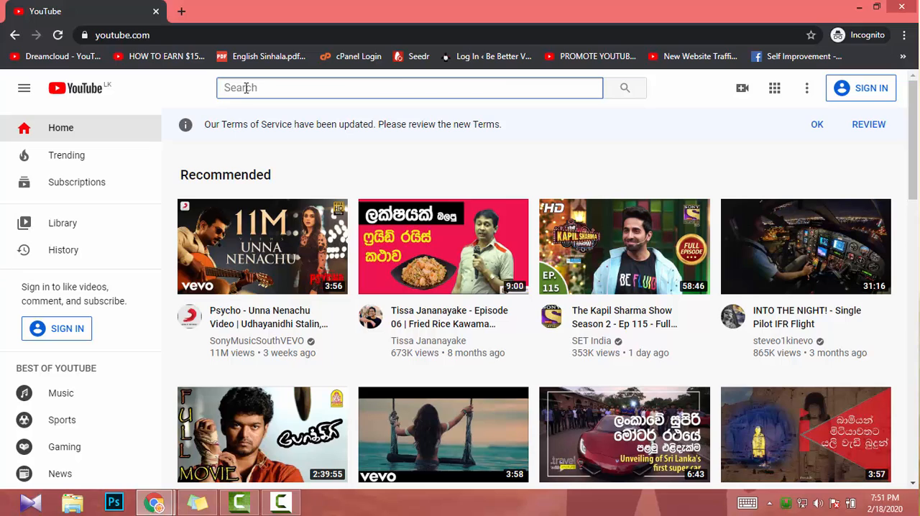
type("install wamp on")
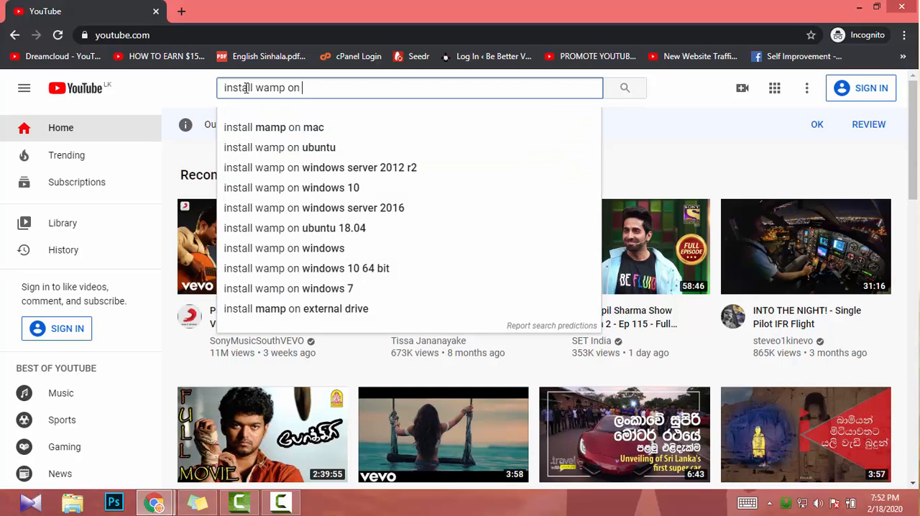
key("Down")
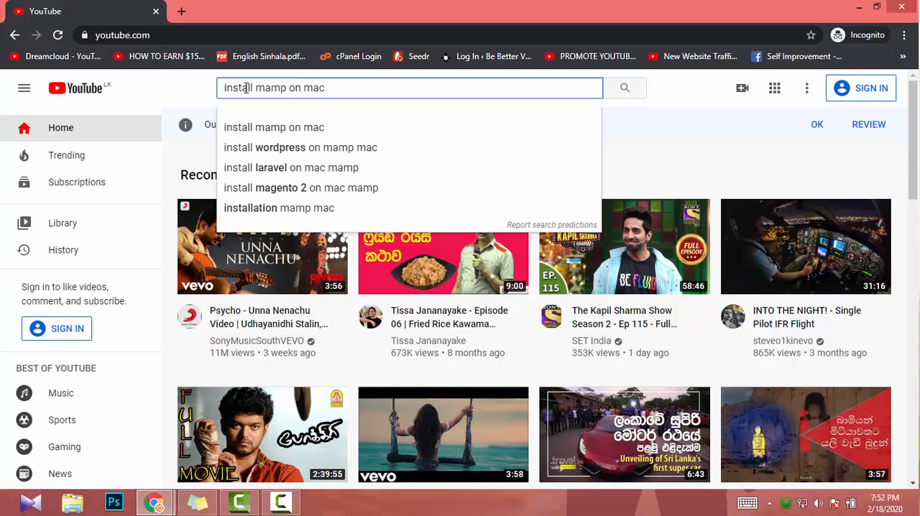
key("BackSpace")
key("BackSpace")
key("BackSpace")
type("win 10")
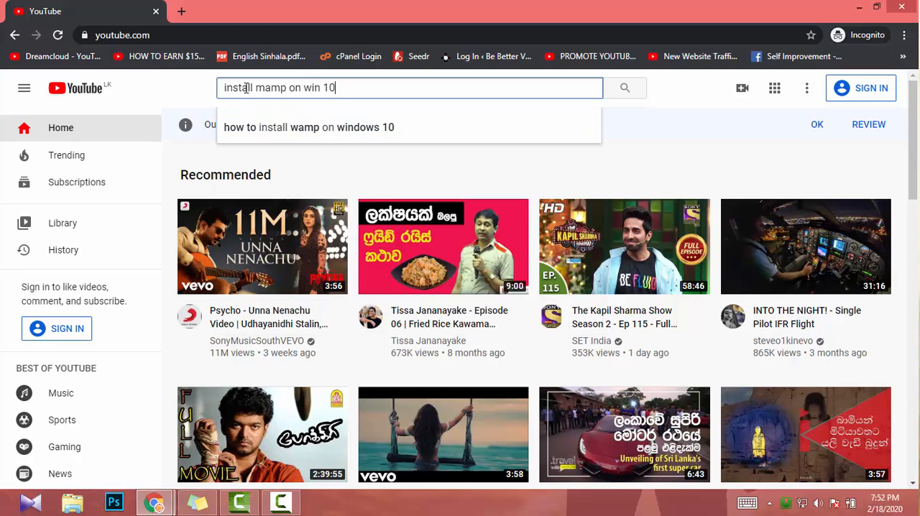
key("Return")
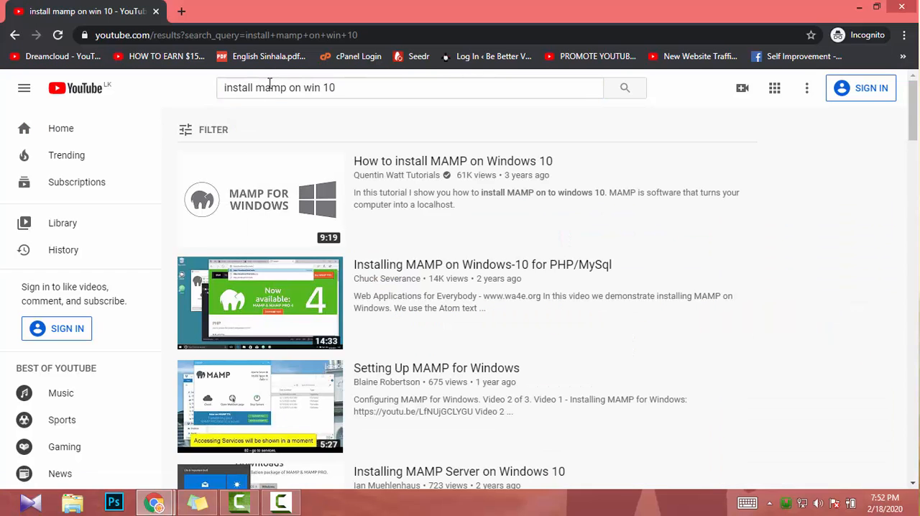
- Change the YouTube search to "install wamp on win 10" and run it
left_click(266, 88)
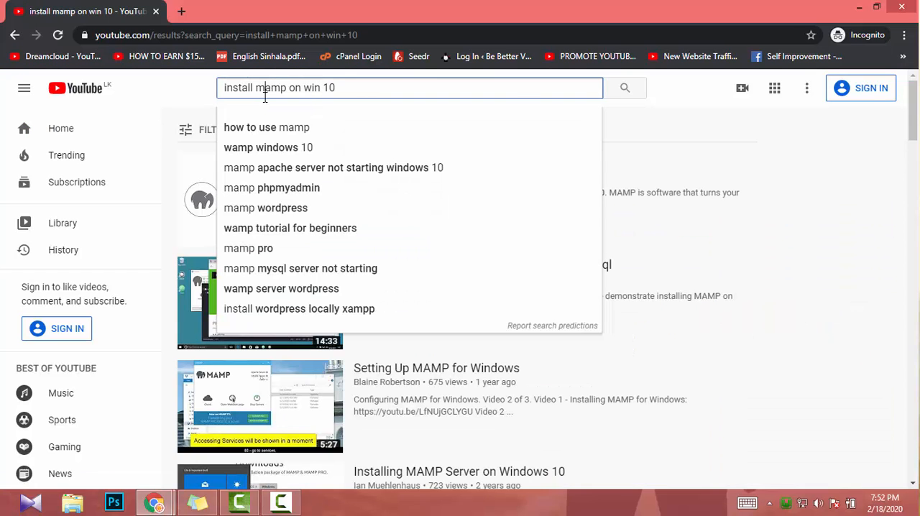
left_click_drag(256, 88, 263, 89)
type("w")
key("Return")
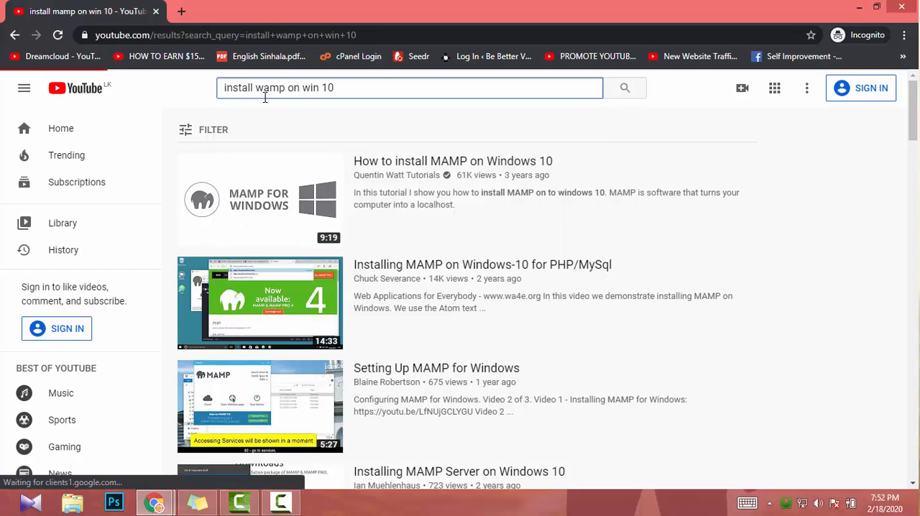
- Search YouTube for "install xampp on win 10" and look through the listed tutorial videos
double_click(269, 87)
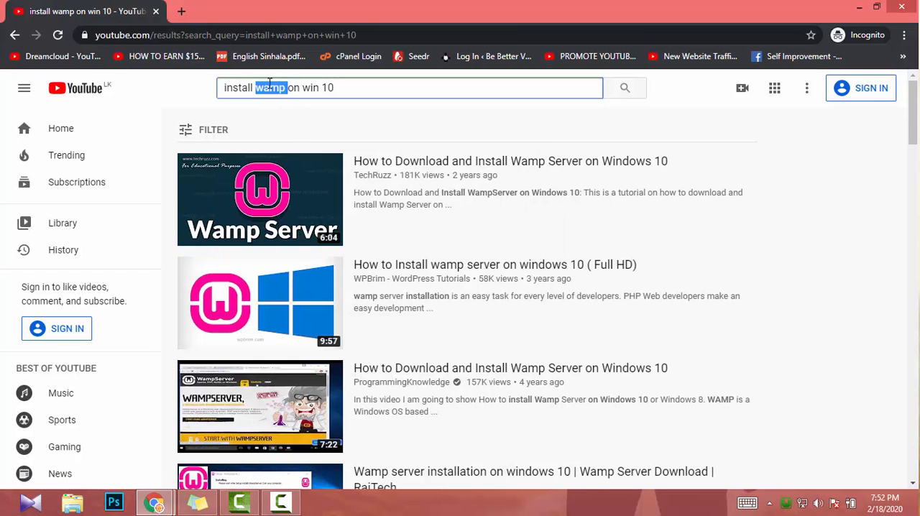
type("xampp")
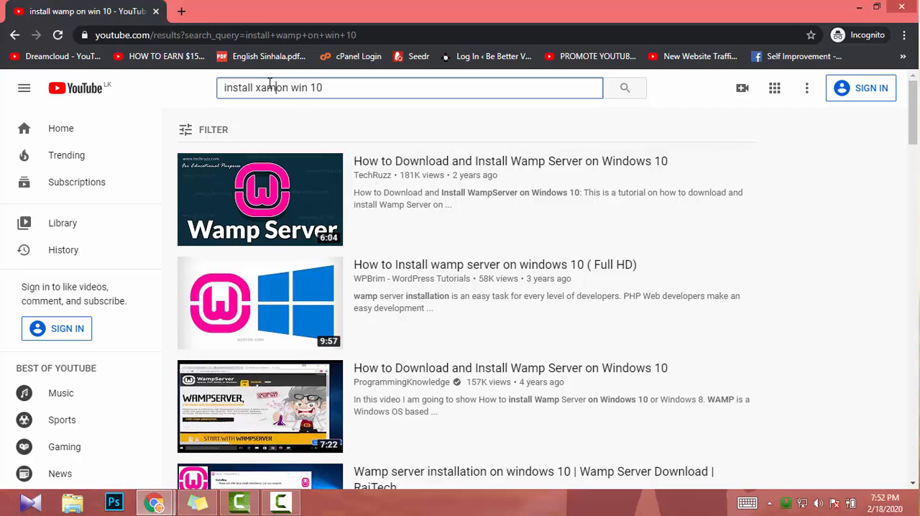
key("Return")
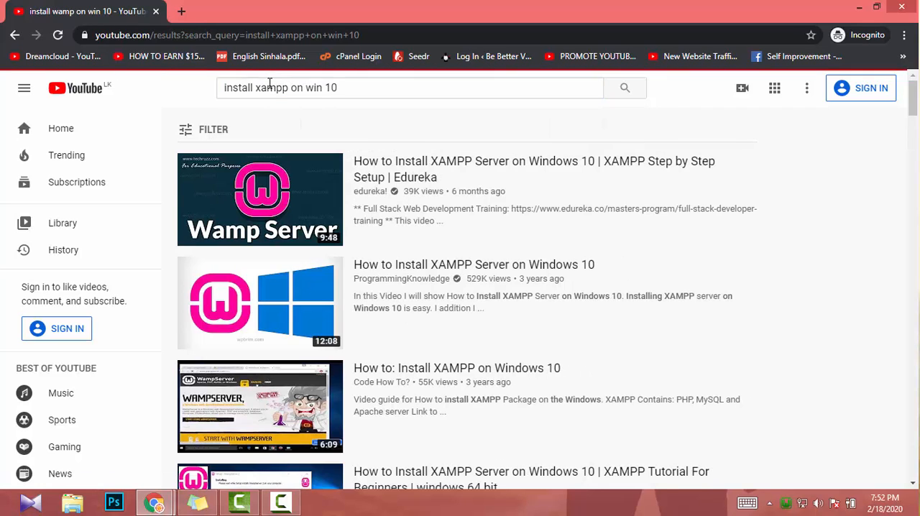
mouse_move(513, 226)
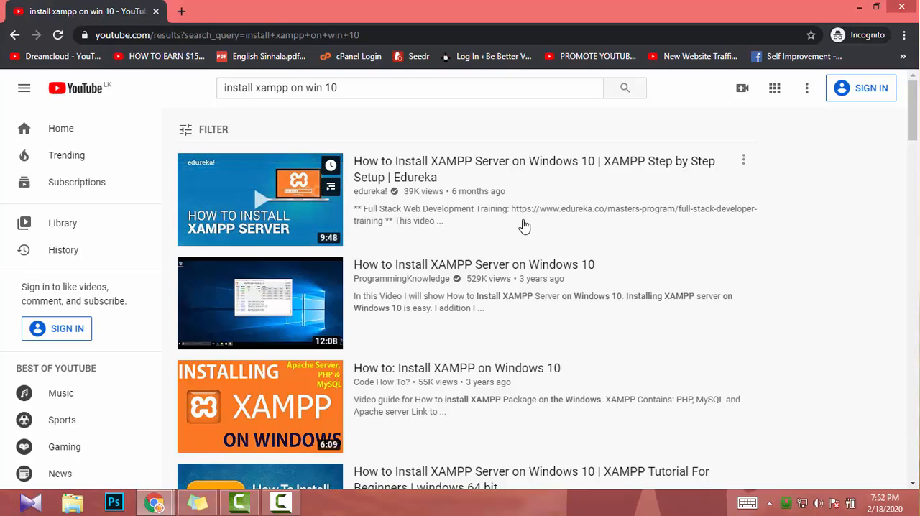
mouse_move(647, 371)
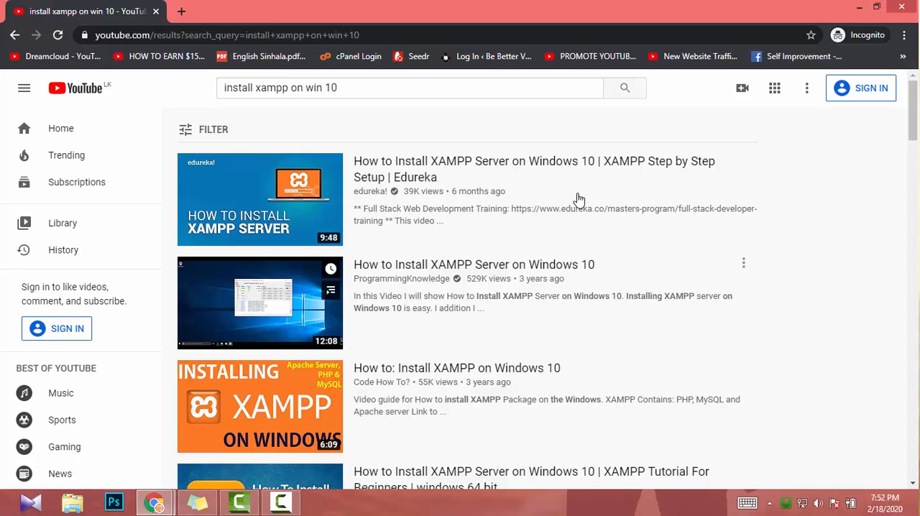
scroll(542, 292, "down", 2)
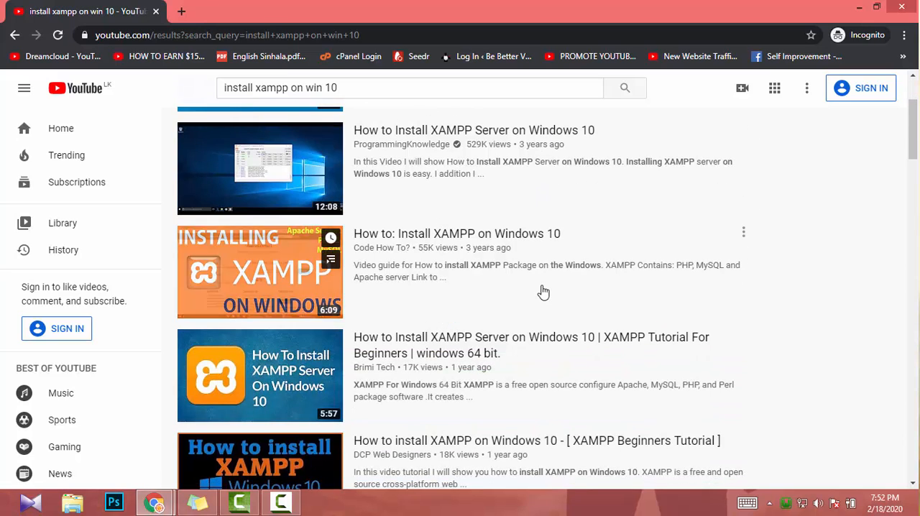
scroll(542, 292, "down", 1)
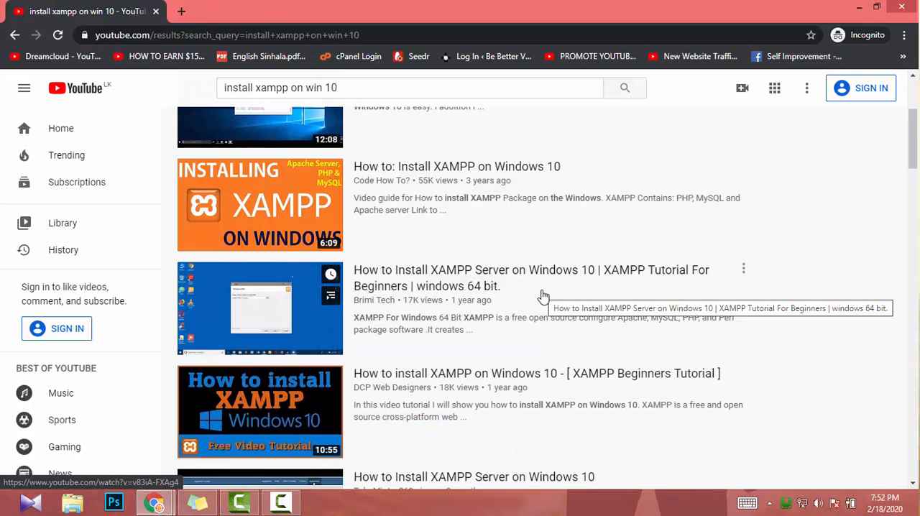
scroll(542, 295, "up", 3)
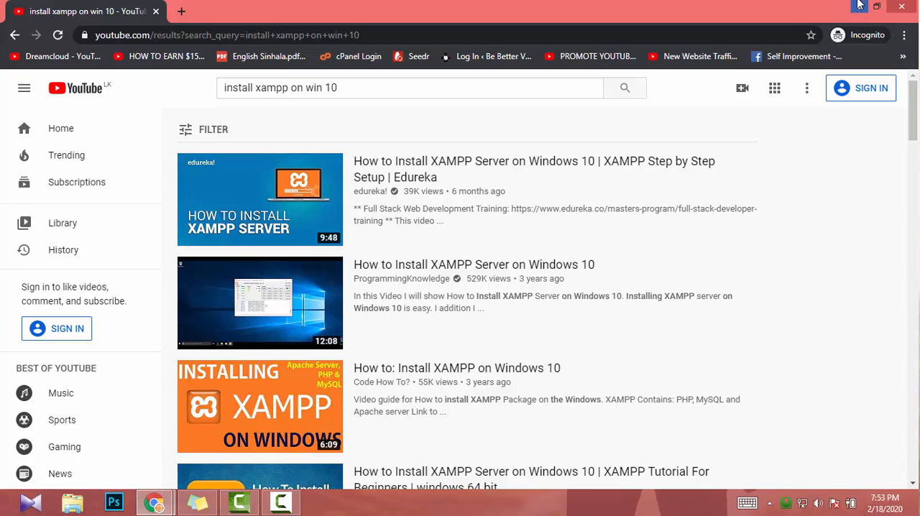
- Close the incognito window, then open localhost in the regular Chrome window and look over the server homepage
left_click(897, 7)
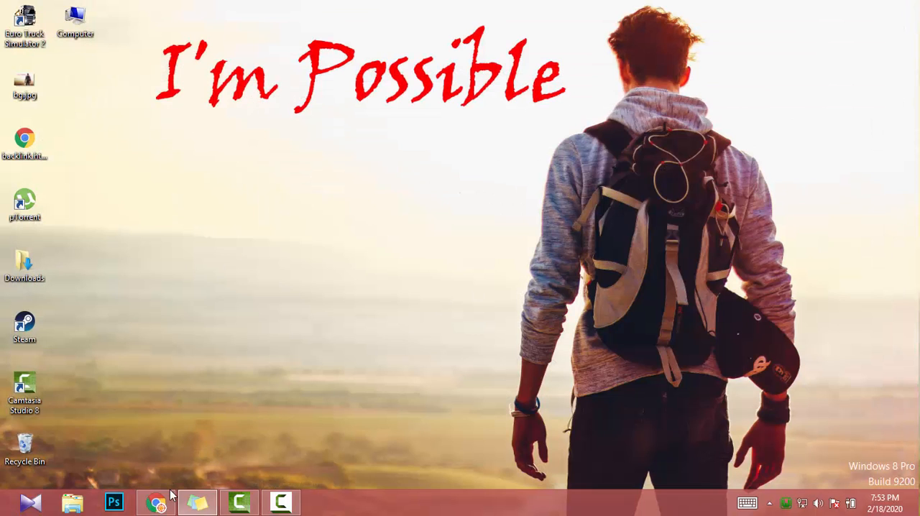
left_click(159, 502)
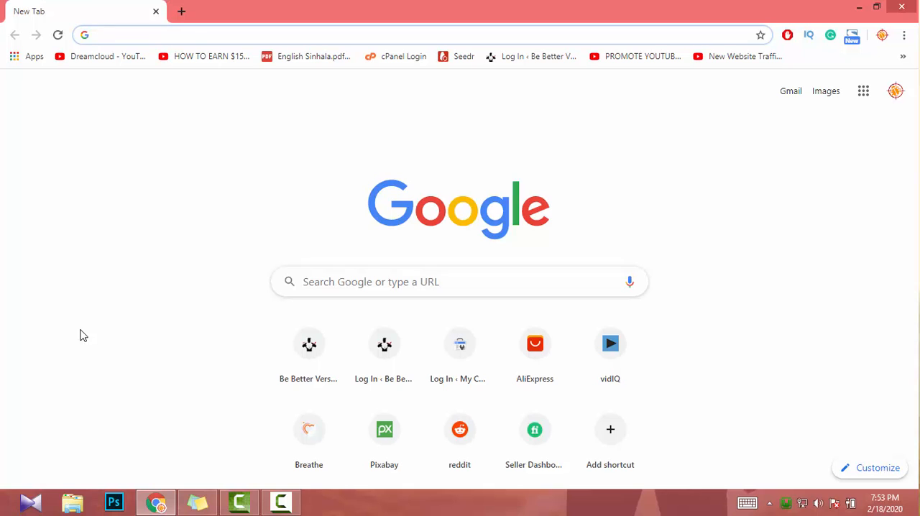
type("localhost")
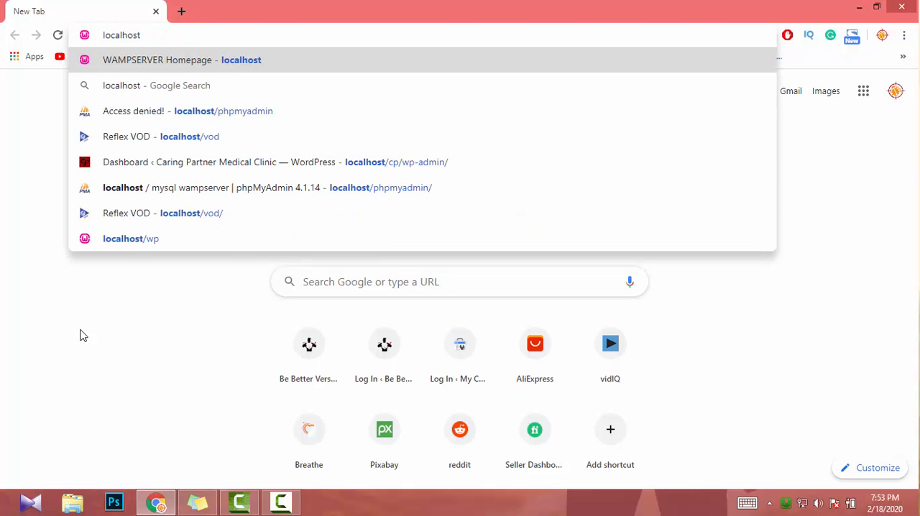
key("Return")
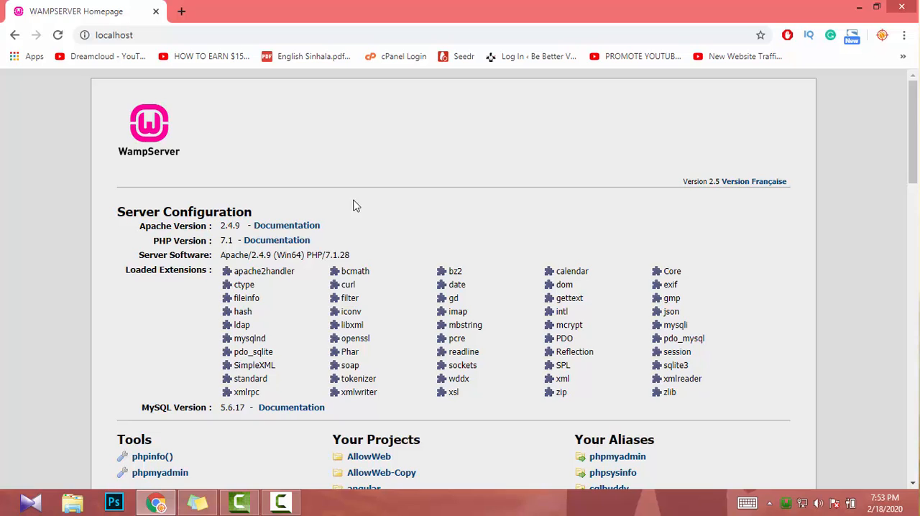
scroll(309, 331, "down", 6)
scroll(308, 332, "up", 6)
- Open localhost/phpmyadmin in a new browser tab and look through its database list
left_click(182, 9)
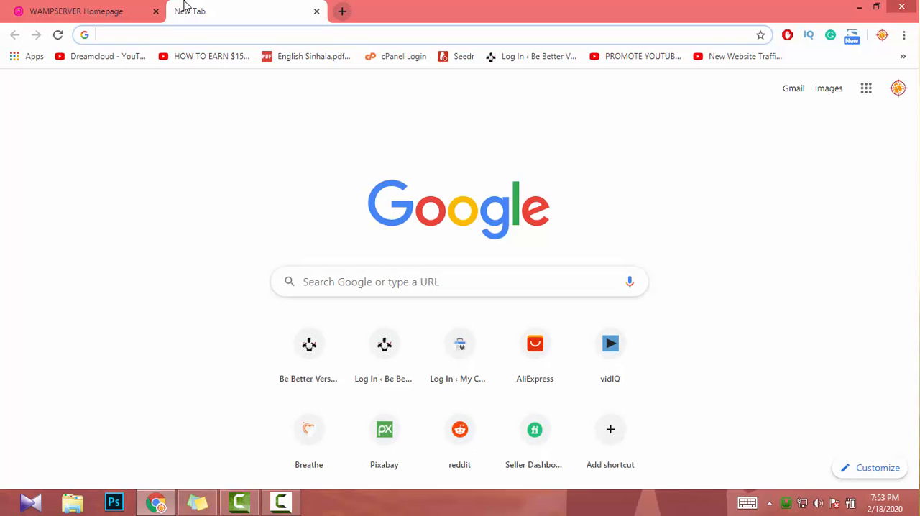
type("localhost")
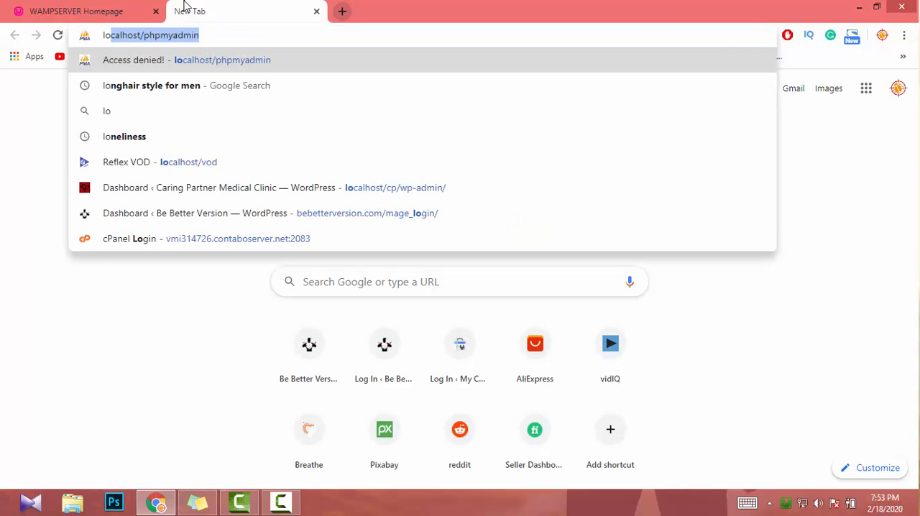
key("Delete")
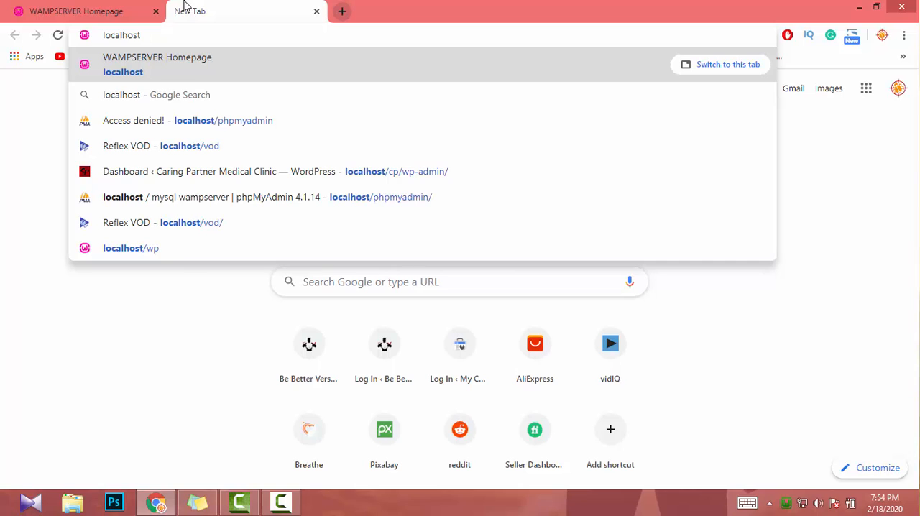
type("/php")
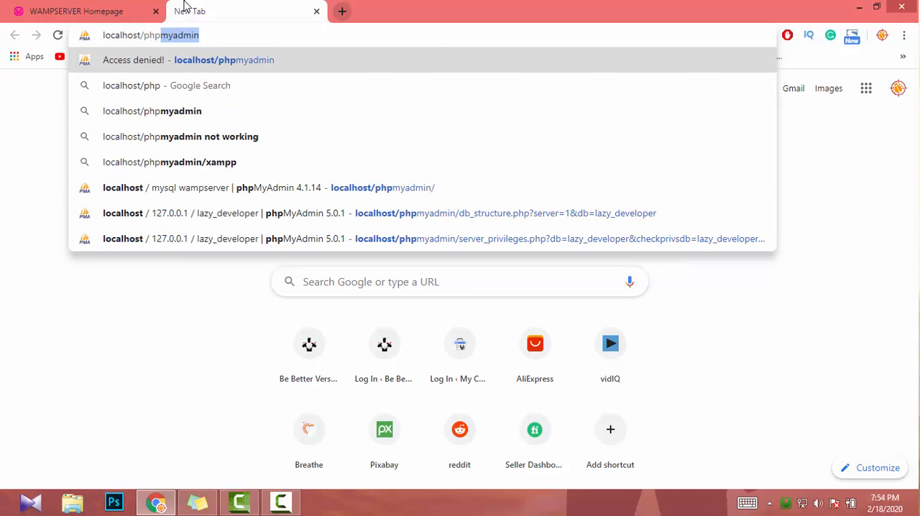
key("Return")
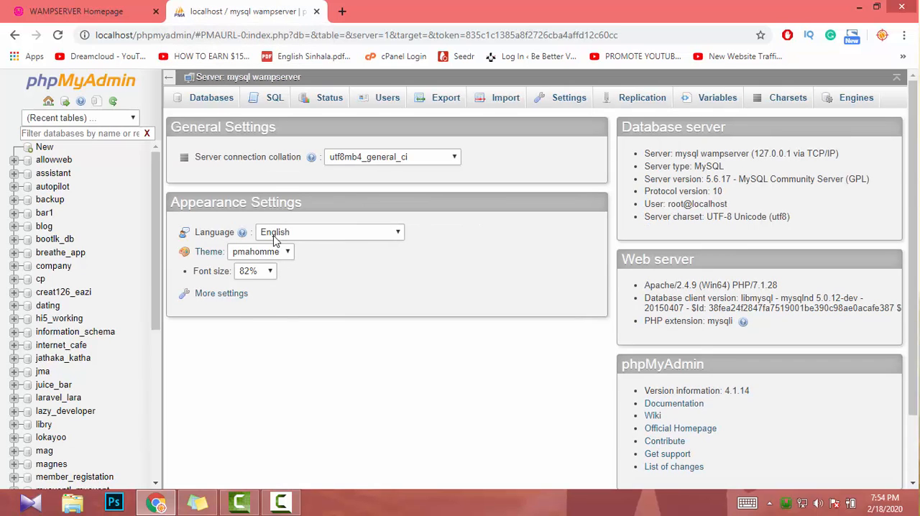
scroll(66, 345, "down", 4)
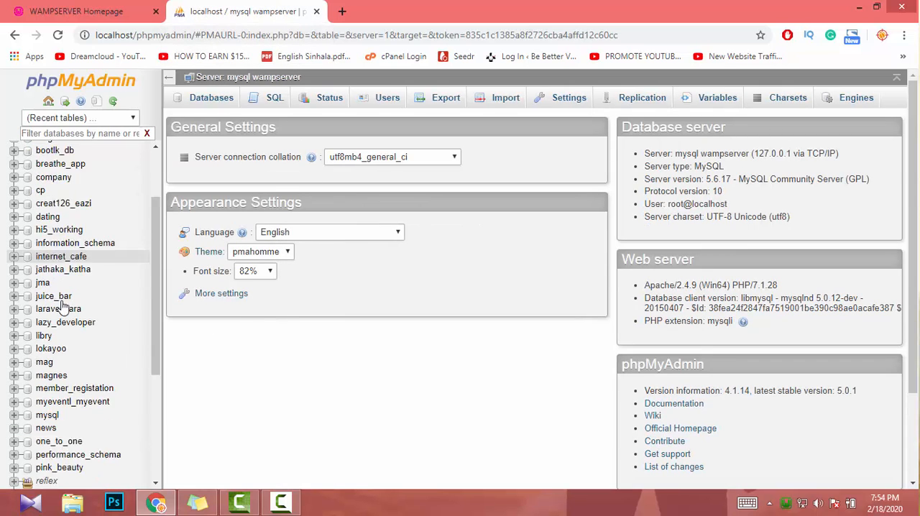
scroll(60, 316, "up", 4)
scroll(60, 316, "up", 1)
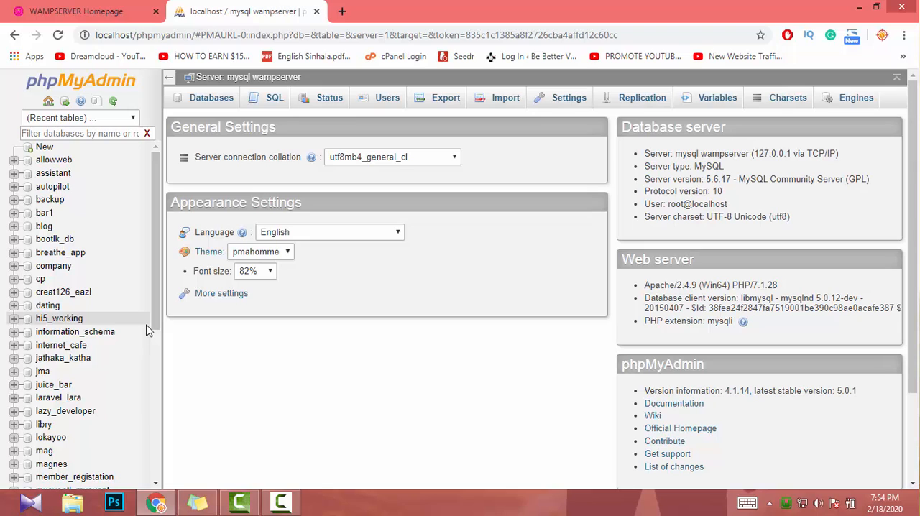
- Open another new browser tab beside phpMyAdmin
left_click(339, 11)
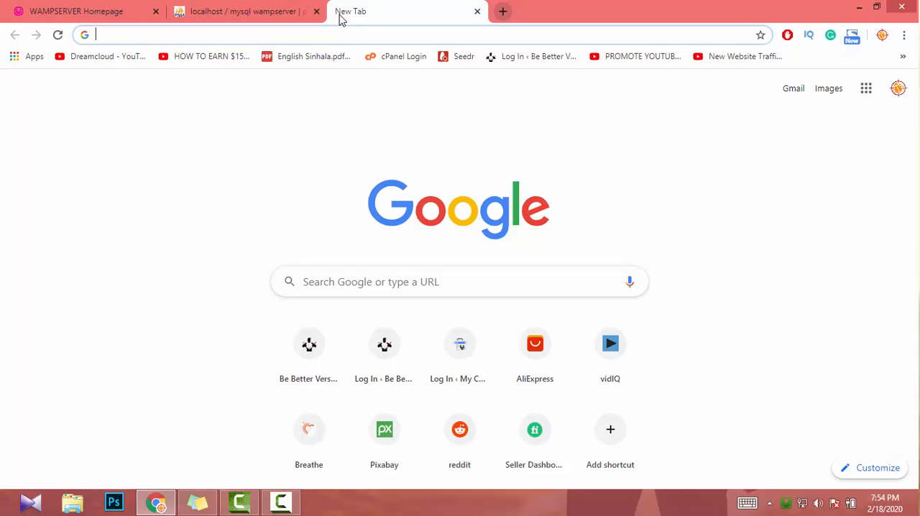
type("wor")
key("BackSpace")
key("BackSpace")
key("BackSpace")
key("BackSpace")
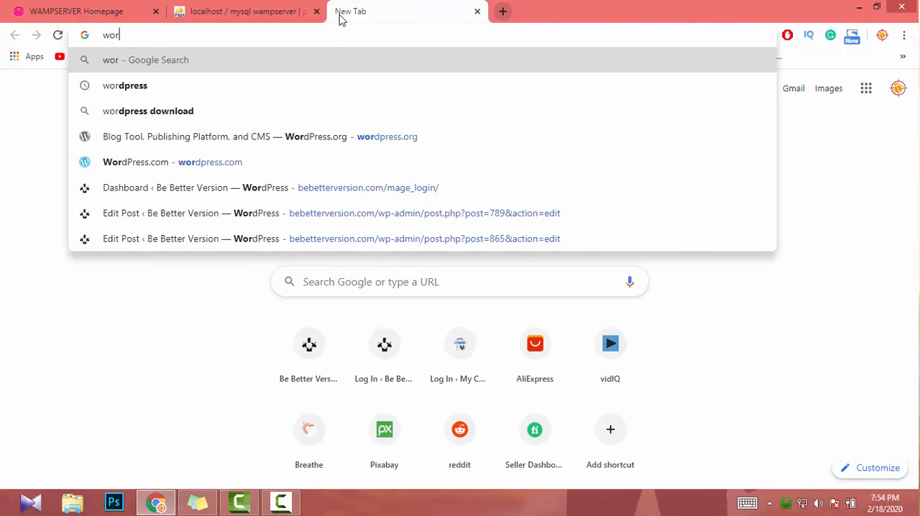
type("in")
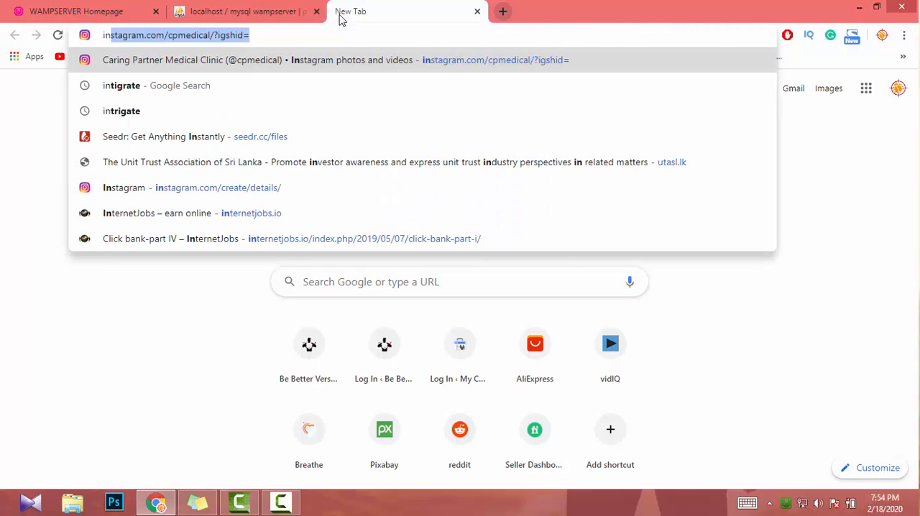
key("BackSpace")
key("BackSpace")
key("BackSpace")
- Search Google for "download wordpress"
type("downlo")
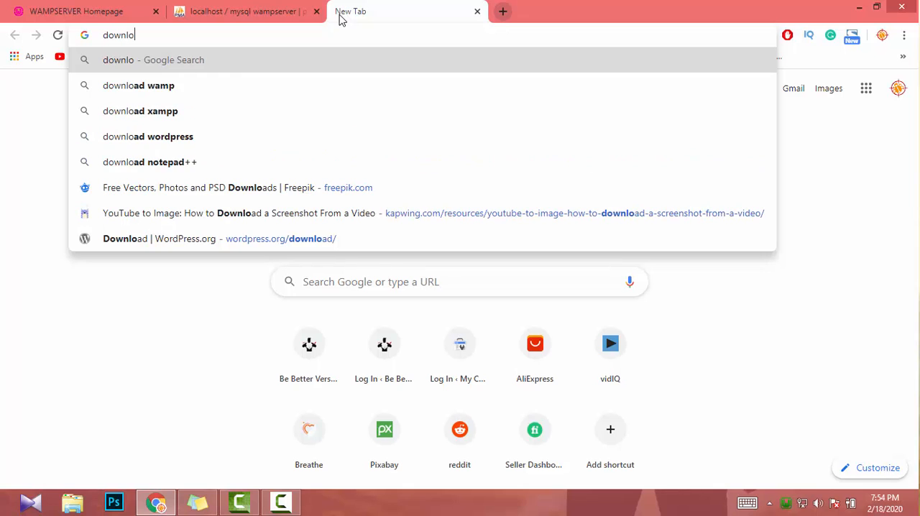
type("ad word")
key("Return")
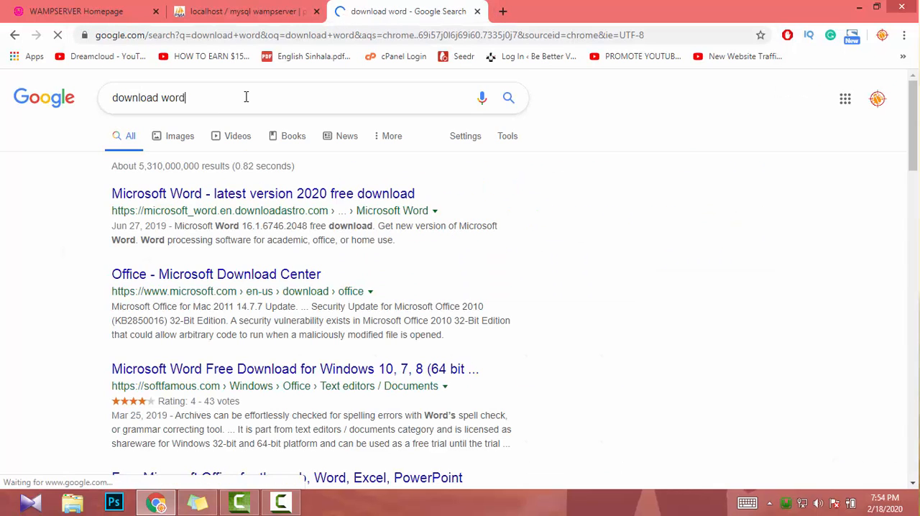
type("press")
key("Return")
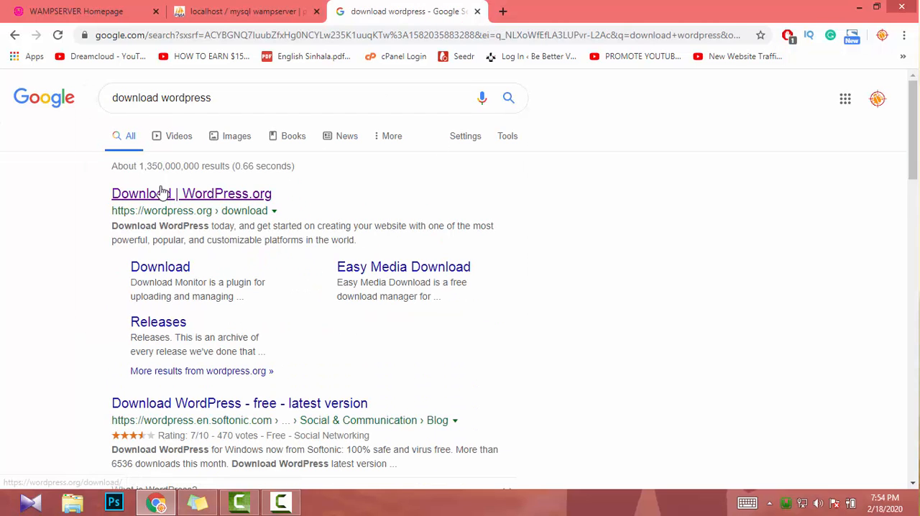
- Open the WordPress.org download page from the search results and download WordPress 5.3.2
left_click(146, 190)
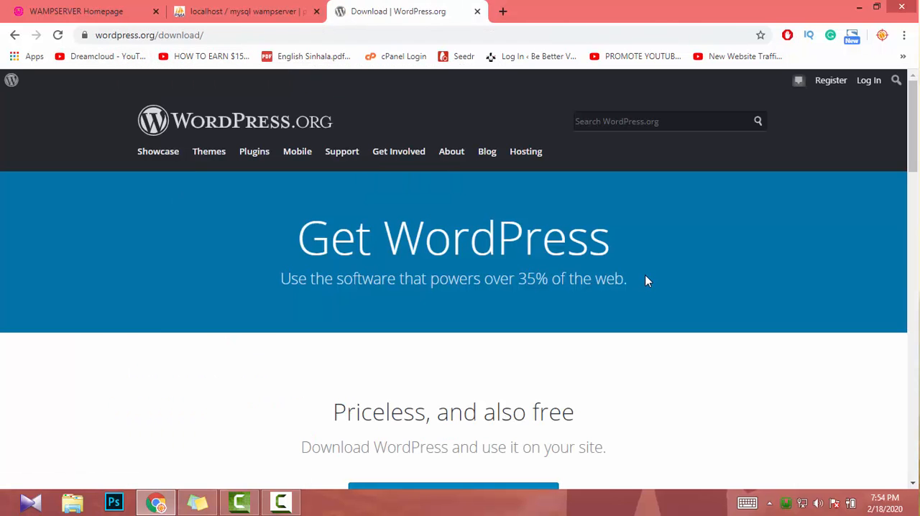
scroll(280, 256, "down", 4)
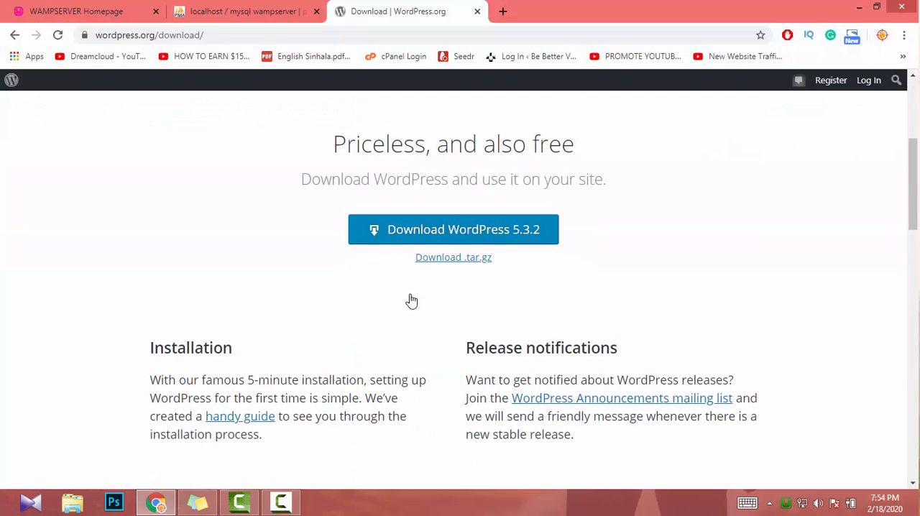
scroll(410, 302, "up", 3)
scroll(411, 305, "down", 2)
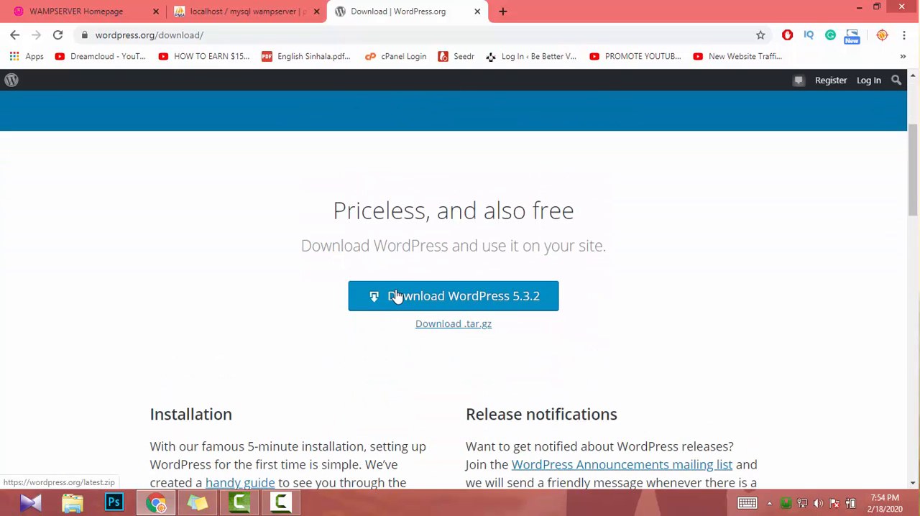
left_click(396, 296)
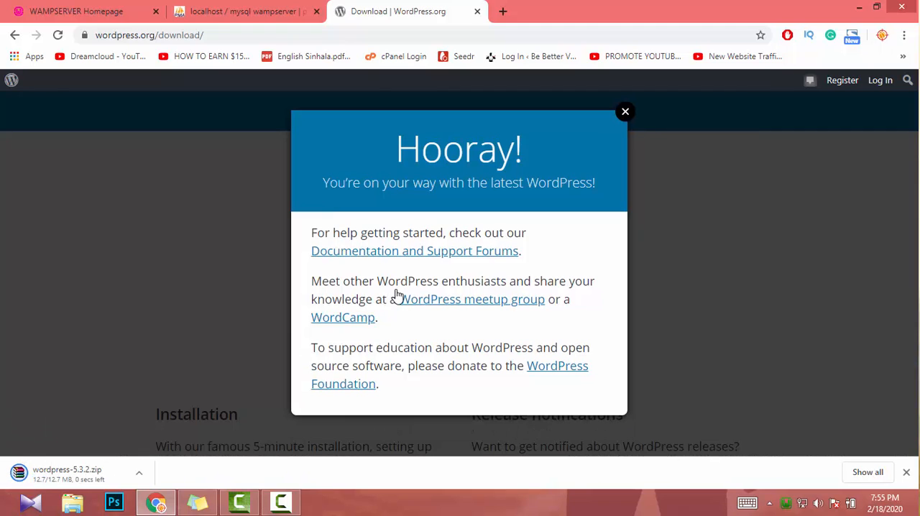
- Show the downloaded wordpress-5.3.2.zip in its folder, open it in WinRAR and dismiss the licence notice
right_click(53, 471)
left_click(124, 440)
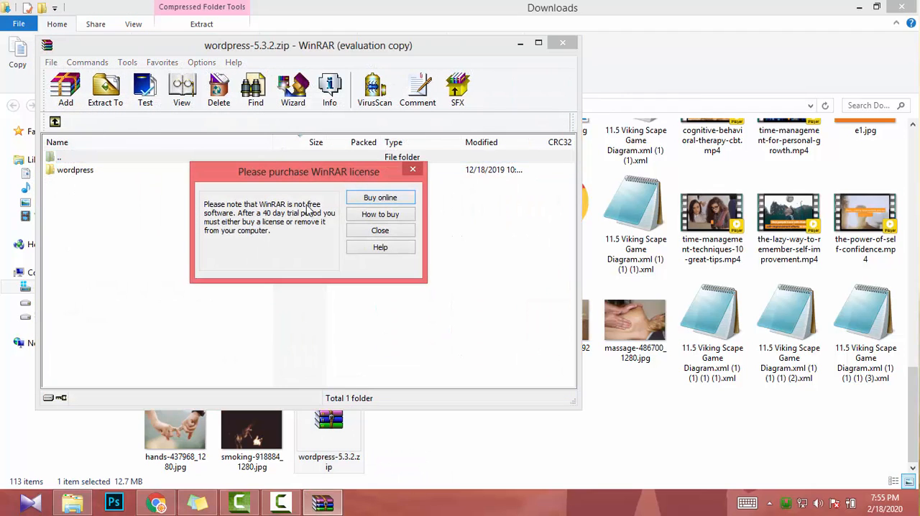
left_click(373, 231)
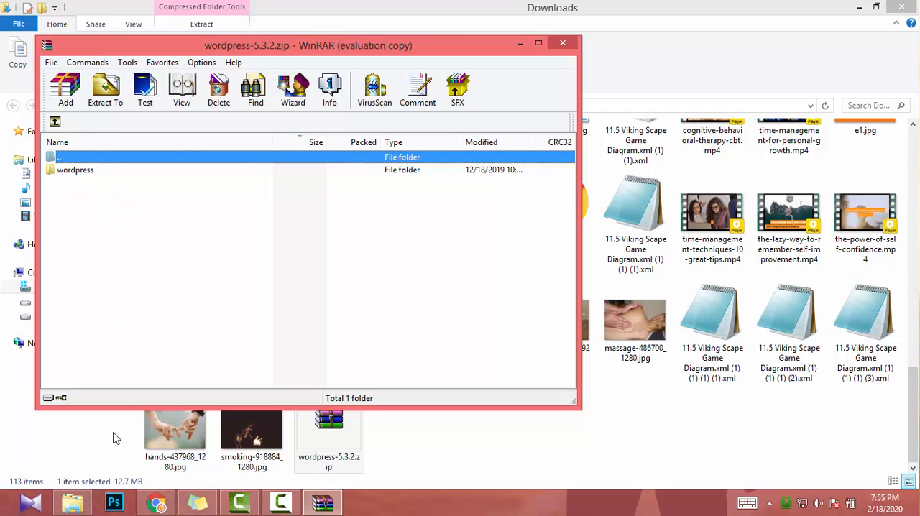
- Open a new File Explorer window and go to the wamp\www folder on Local Disk (C:)
right_click(71, 505)
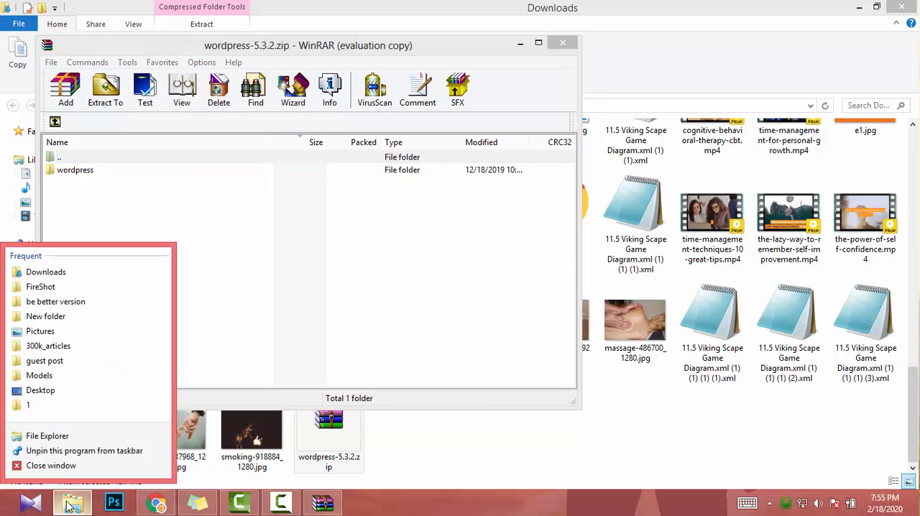
left_click(47, 436)
mouse_move(349, 2)
left_mouse_down()
mouse_move(328, 15)
mouse_move(359, 2)
left_mouse_up()
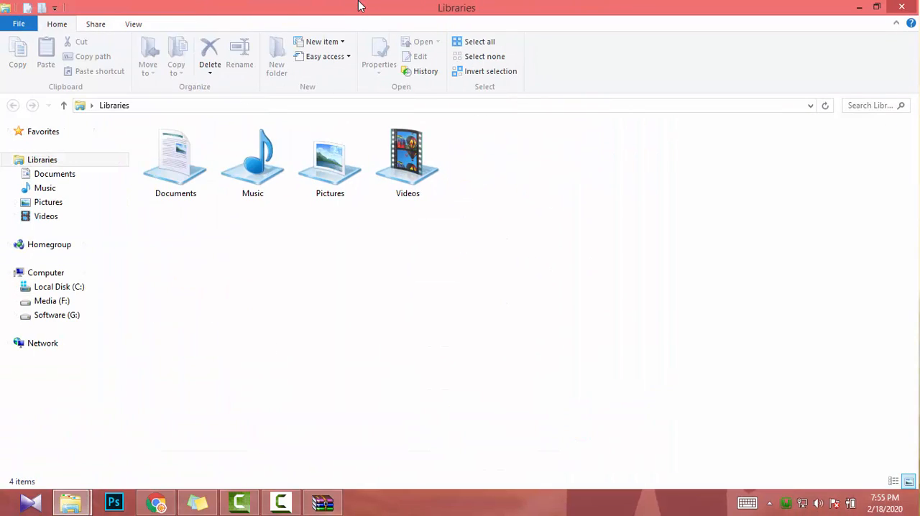
left_click(54, 289)
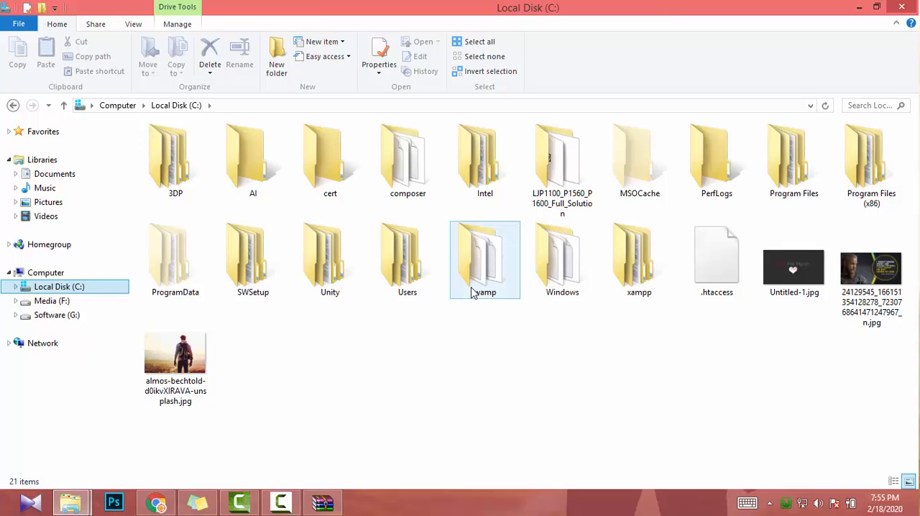
double_click(482, 259)
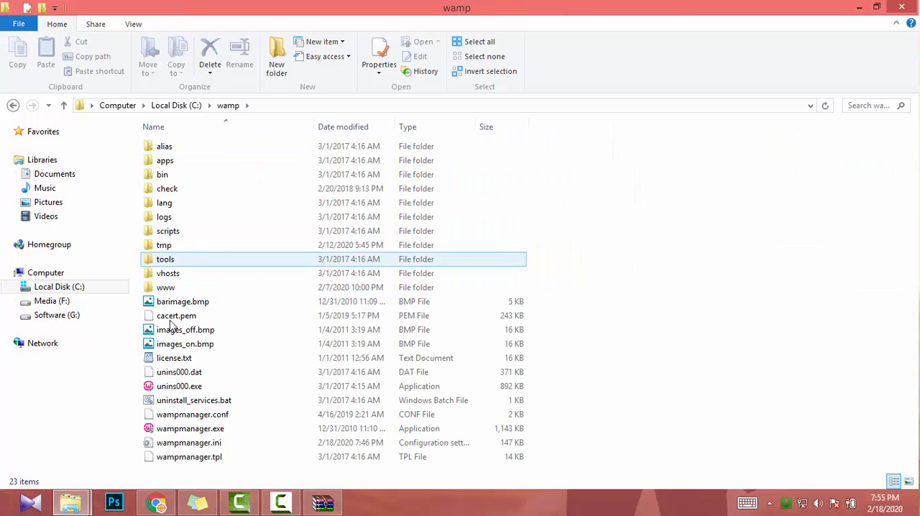
double_click(170, 291)
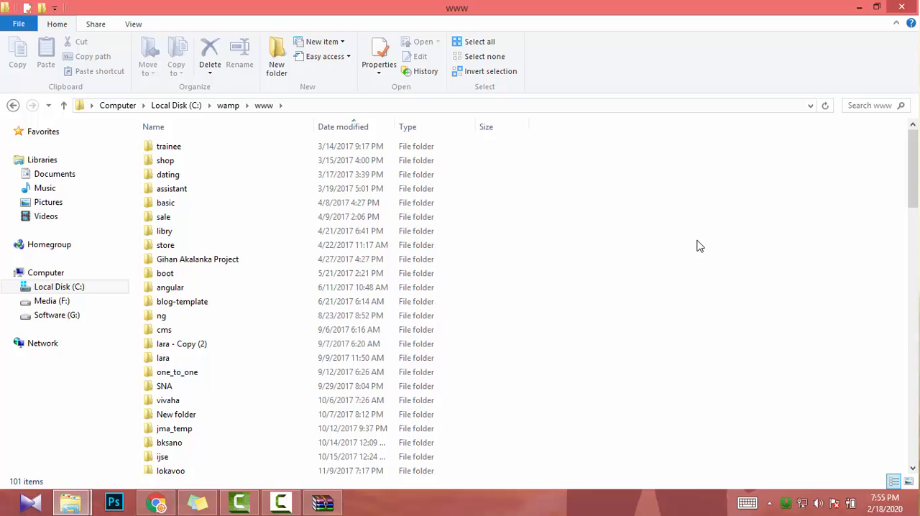
- Try to extract the wordpress folder from the WinRAR archive directly into the www folder
left_click(320, 502)
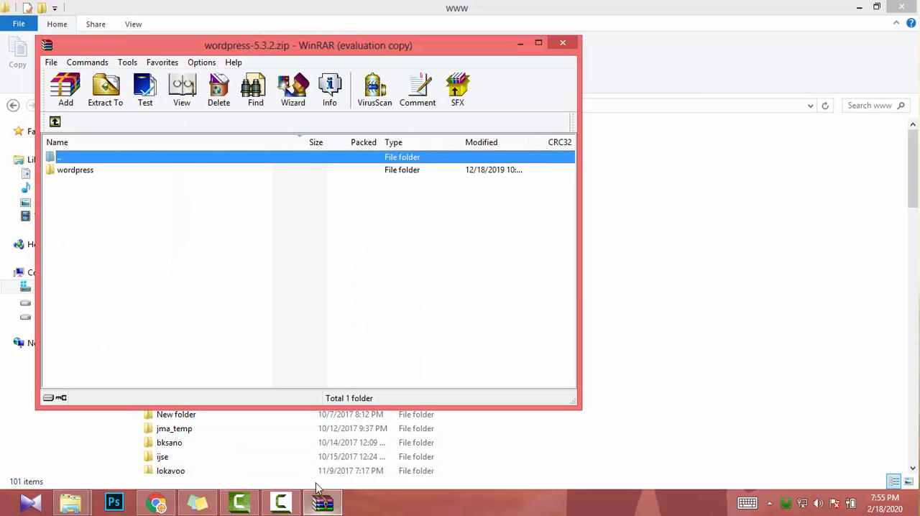
left_click(625, 287)
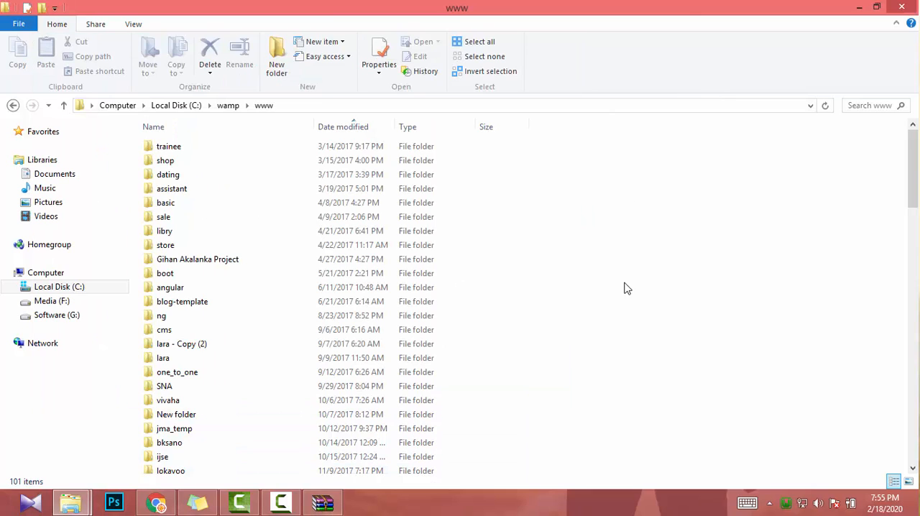
scroll(287, 405, "down", 5)
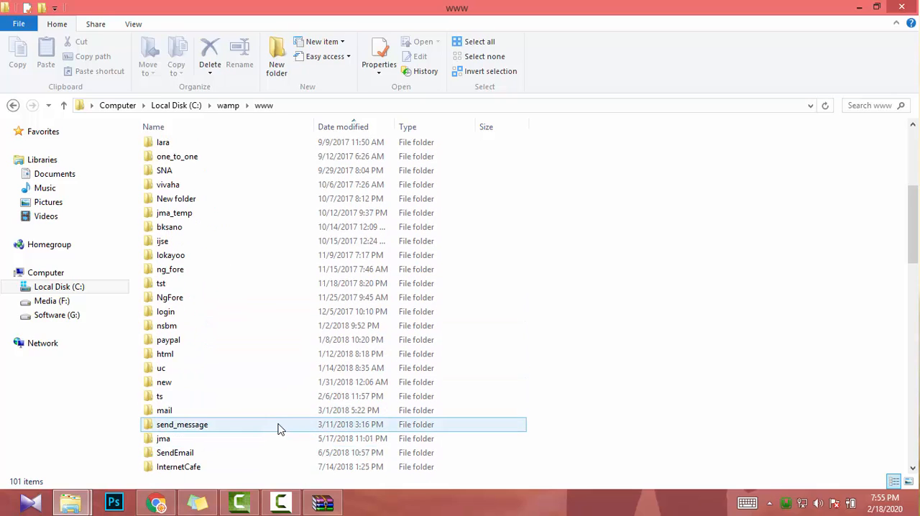
scroll(281, 428, "up", 5)
scroll(237, 263, "down", 5)
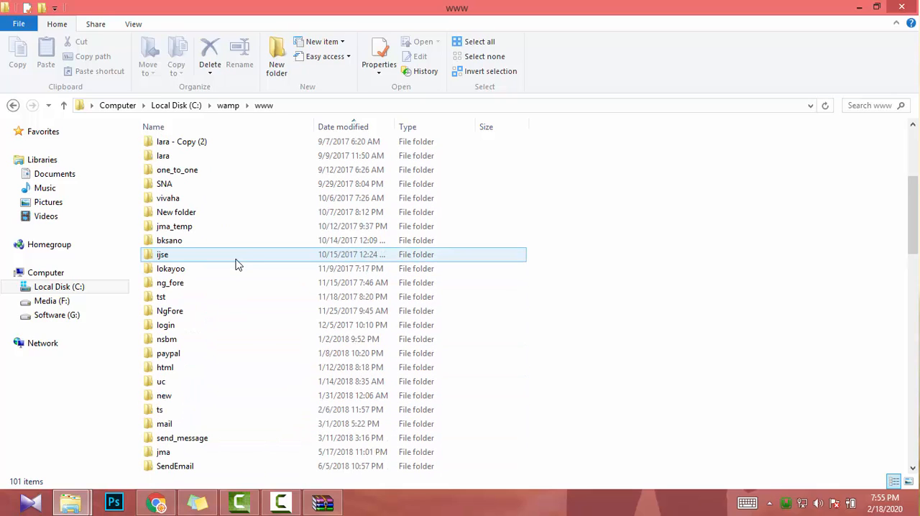
left_click(322, 503)
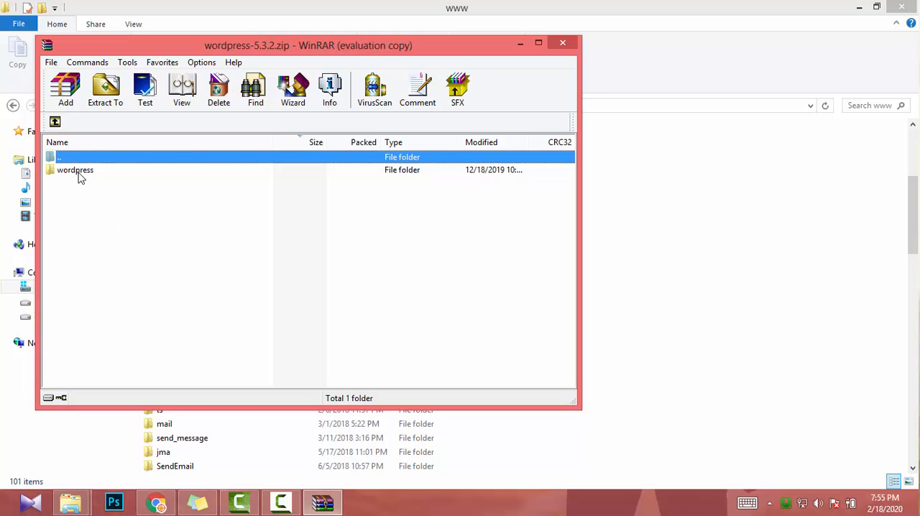
left_click_drag(79, 171, 745, 252)
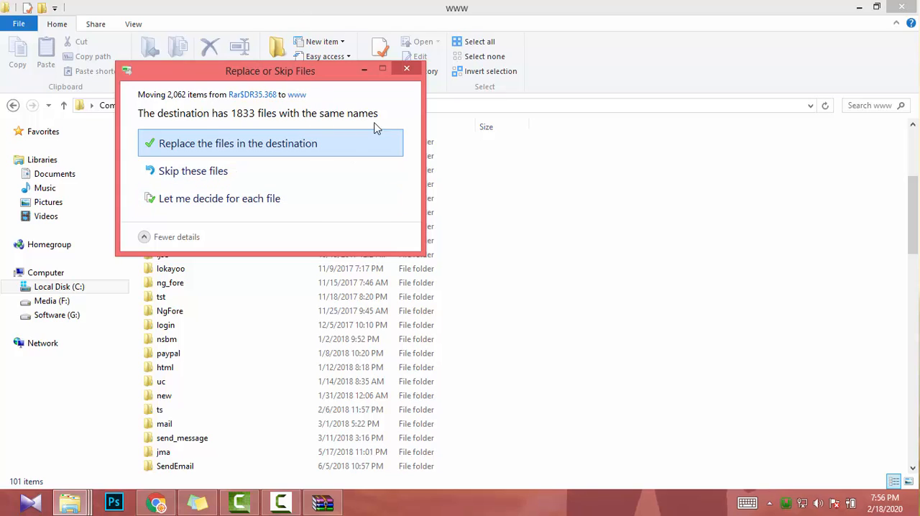
left_click(406, 70)
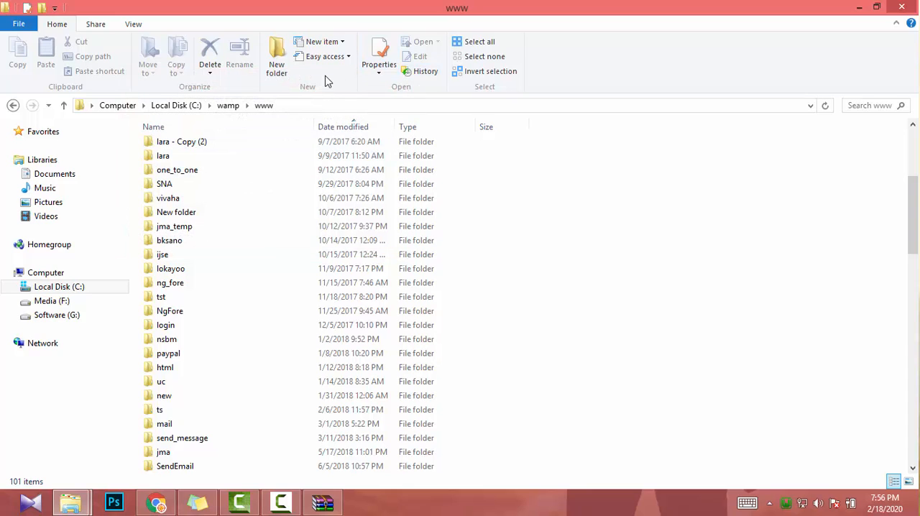
- Create a folder named lazy_developer inside www and open it
left_click(272, 48)
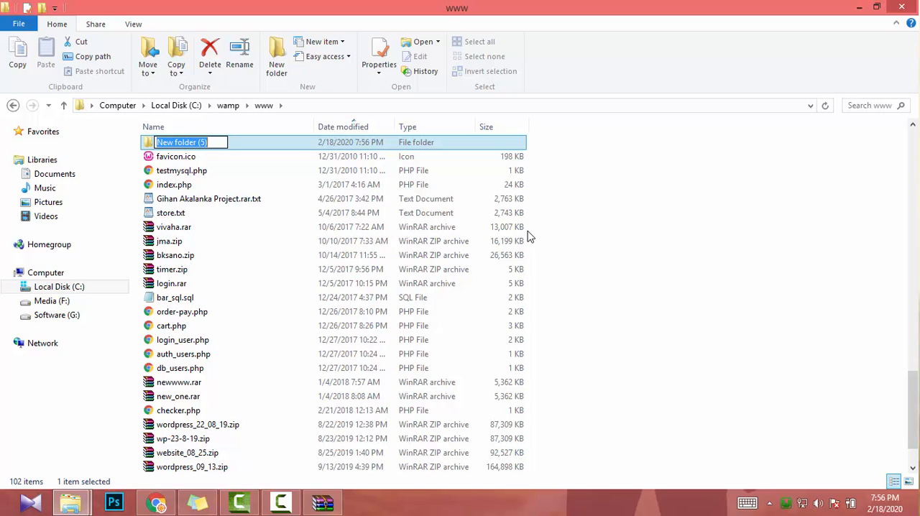
type("la")
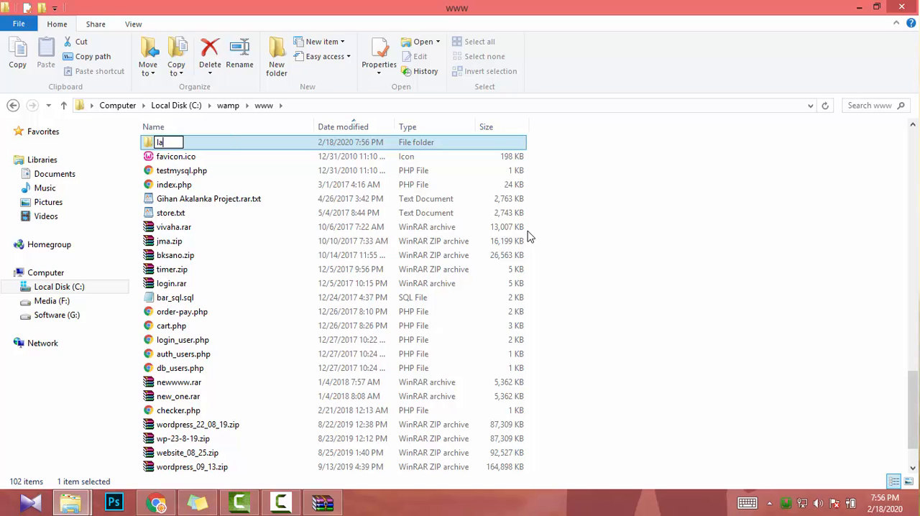
type("zy_developer")
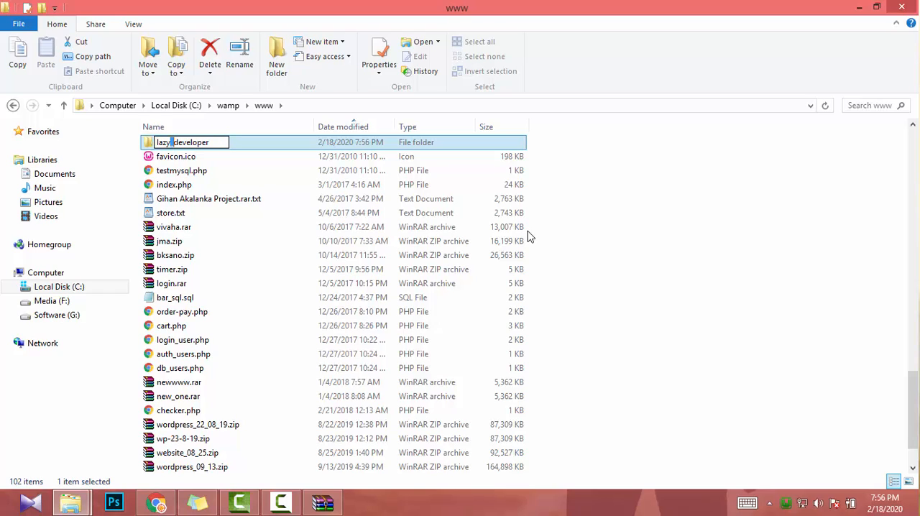
key("BackSpace")
type("_")
key("Return")
key("Return")
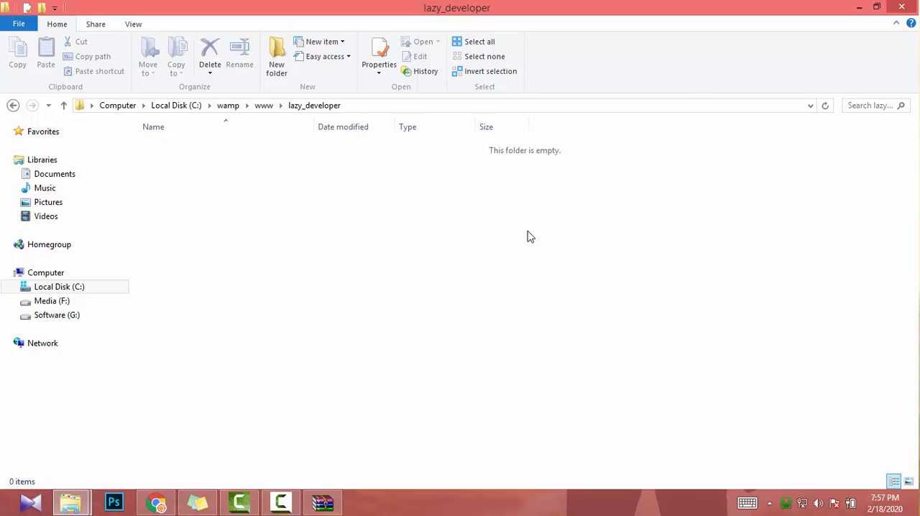
- Extract the wordpress folder from the WinRAR archive into the lazy_developer folder
left_click(322, 502)
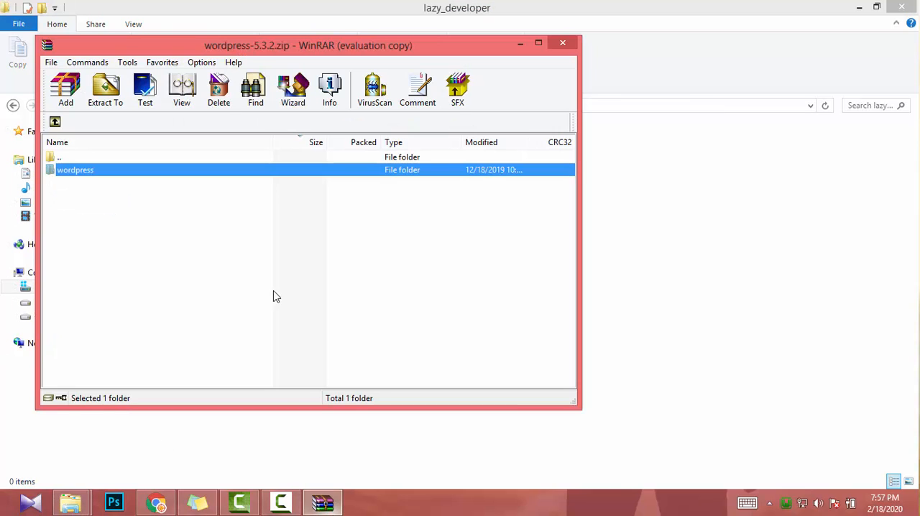
left_click_drag(87, 172, 336, 245)
left_click_drag(744, 263, 744, 263)
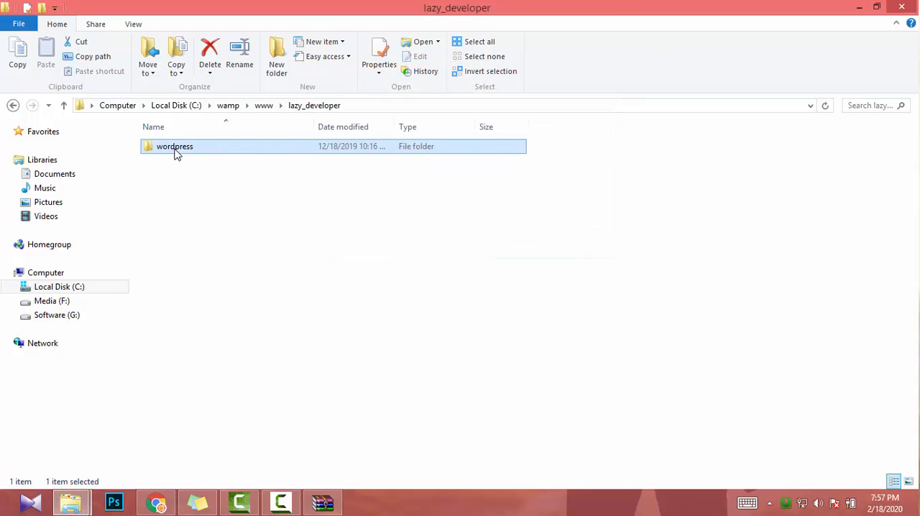
- Move everything inside the wordpress subfolder up into lazy_developer, and delete the emptied wordpress subfolder
double_click(176, 151)
key("ctrl+a")
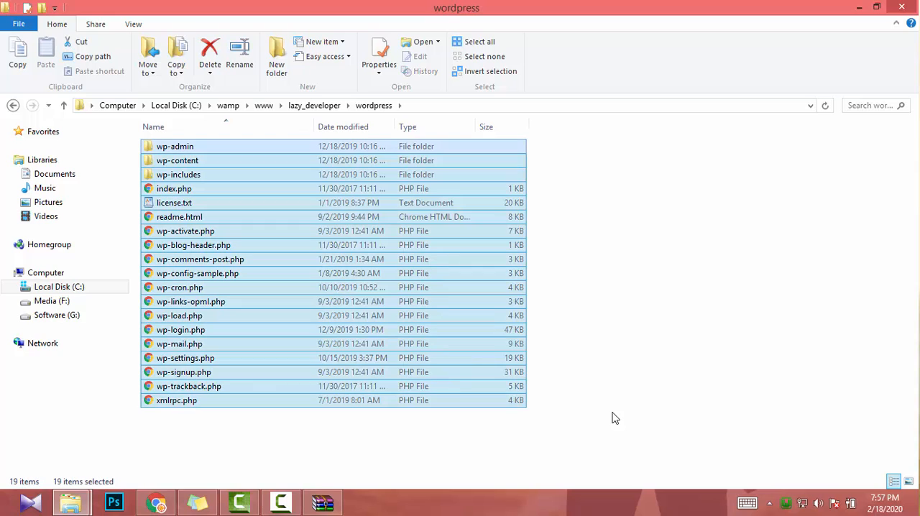
key("ctrl+x")
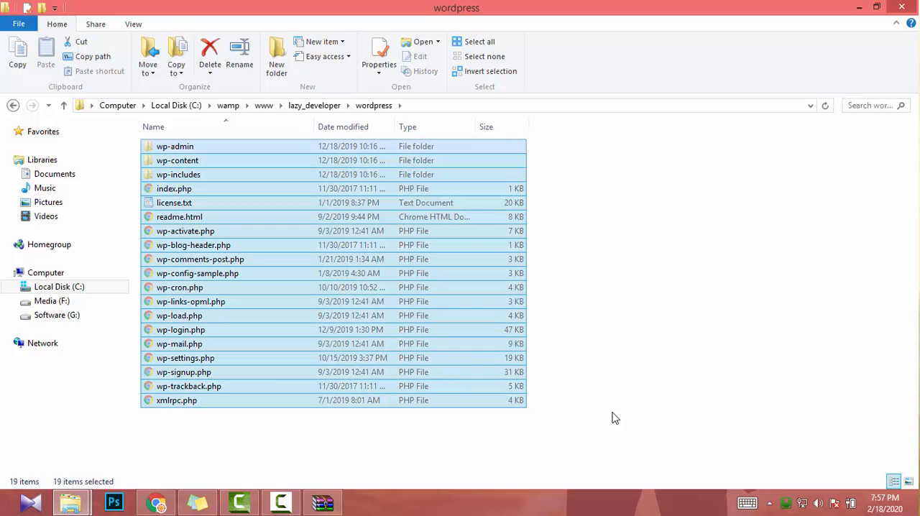
left_click(316, 107)
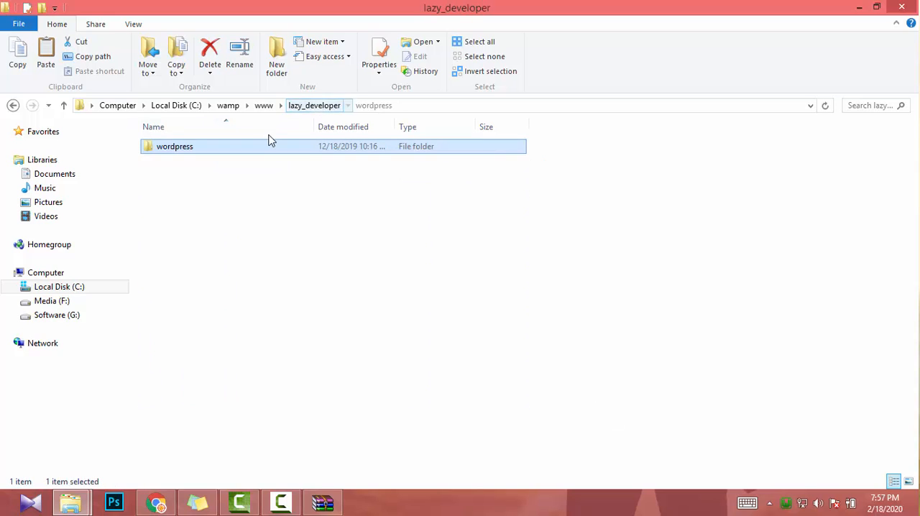
left_click(325, 263)
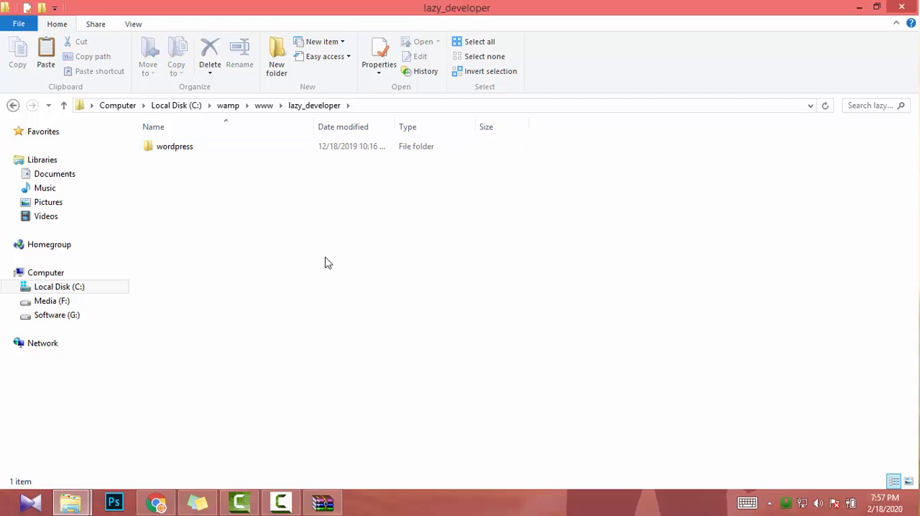
key("ctrl+v")
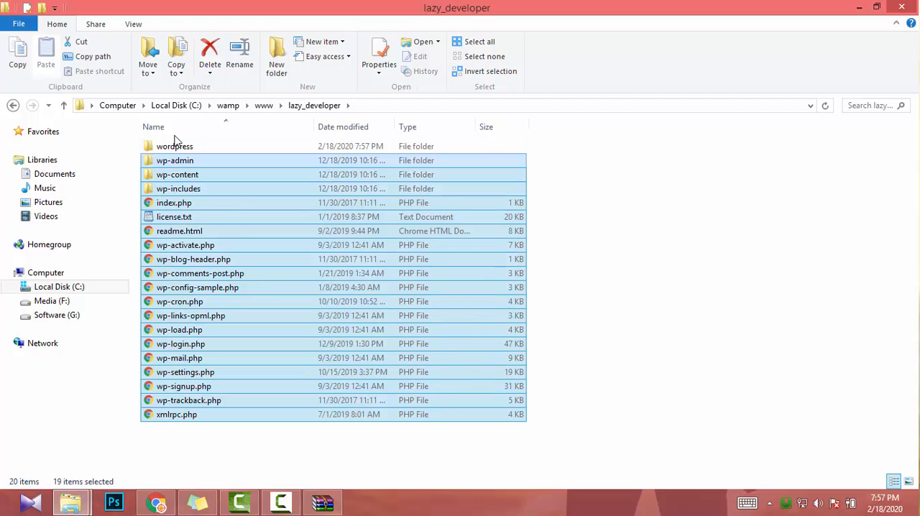
left_click(189, 147)
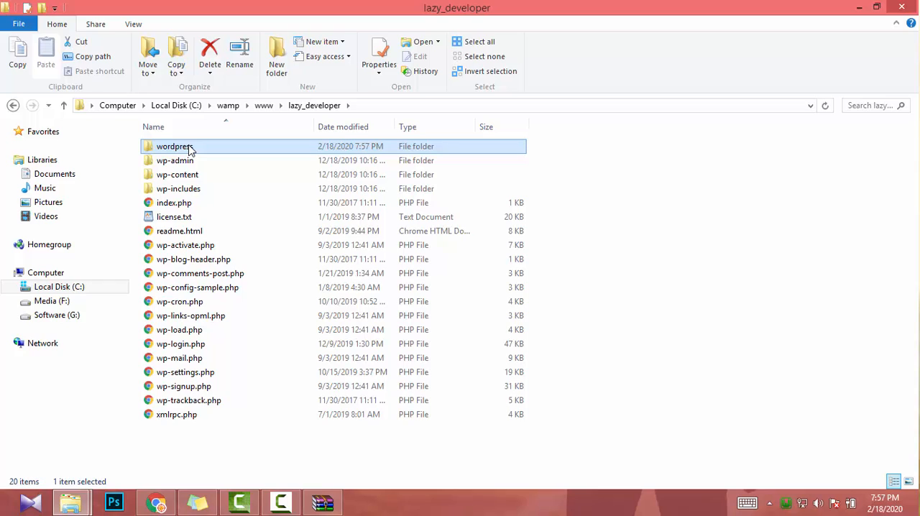
key("Delete")
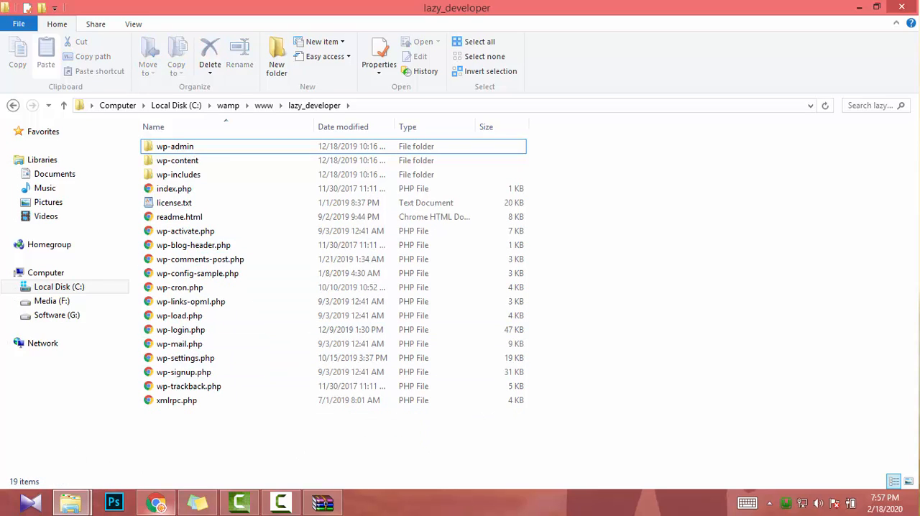
- Switch to Chrome and load localhost in place of the WordPress download page
left_click(159, 503)
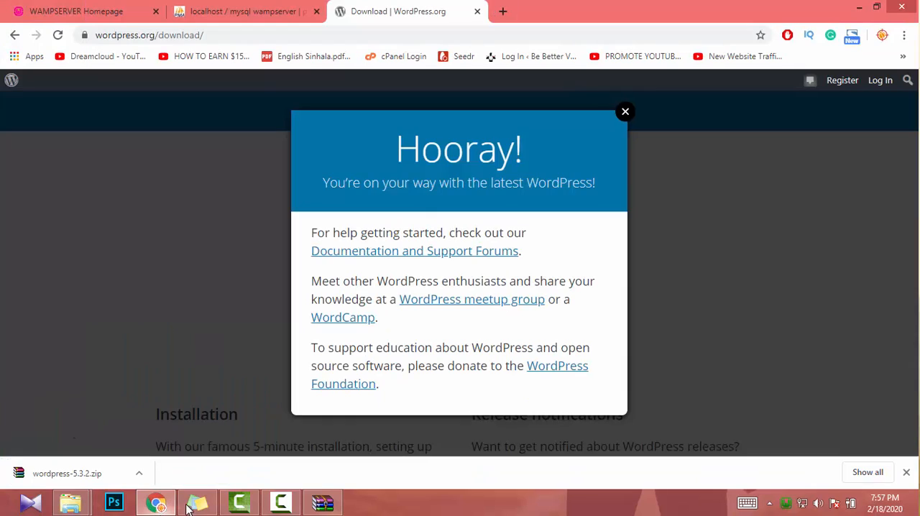
left_click(236, 37)
type("localhost")
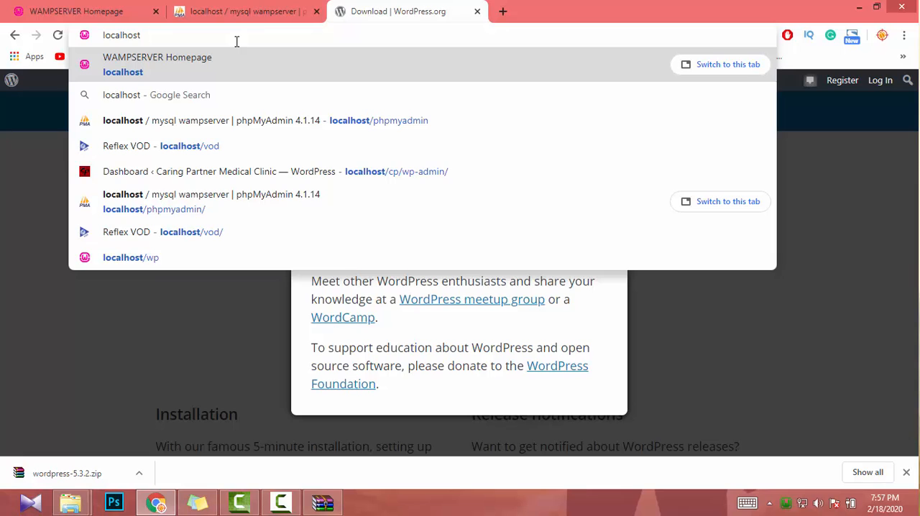
key("Return")
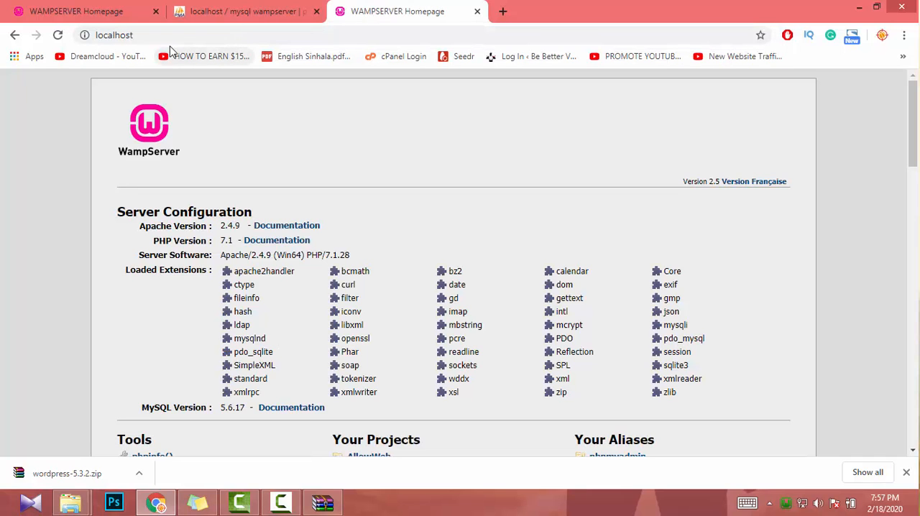
- Copy the folder name lazy_developer from the path of the File Explorer window, and return to Chrome
left_click(171, 41)
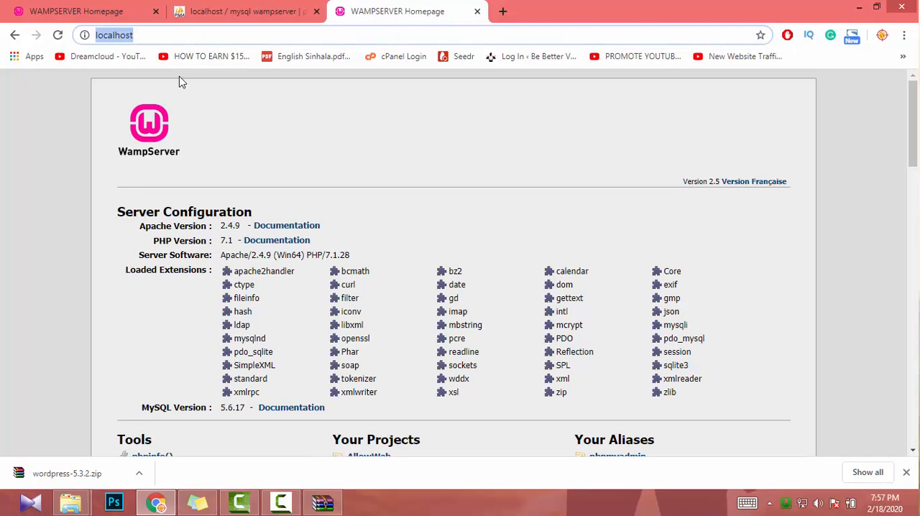
mouse_move(70, 504)
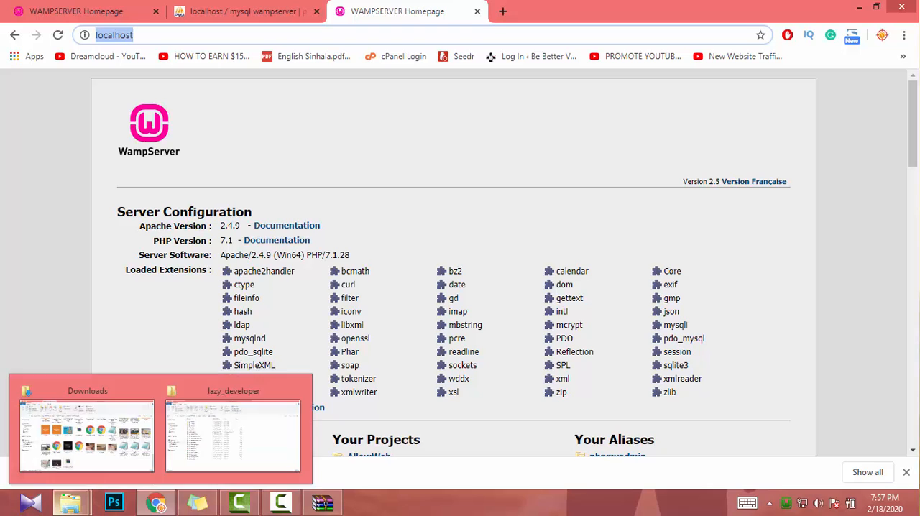
left_click(219, 446)
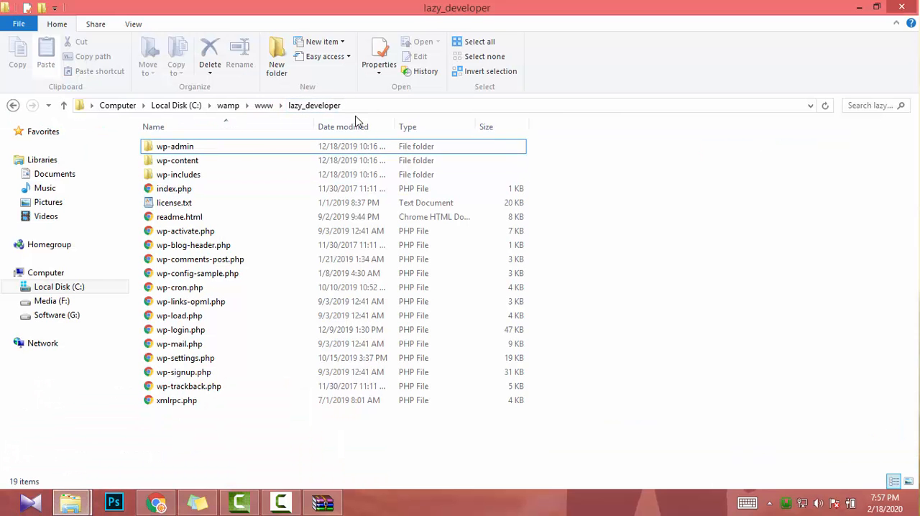
double_click(242, 107)
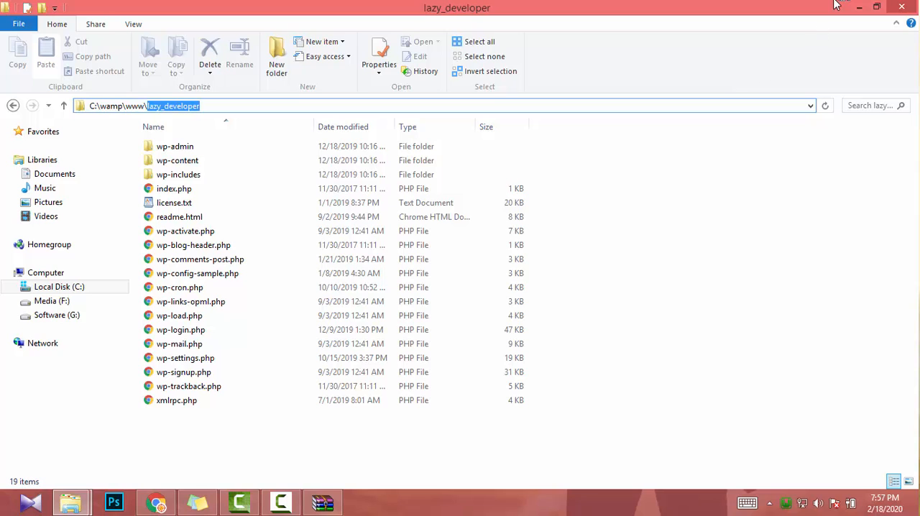
left_click(859, 7)
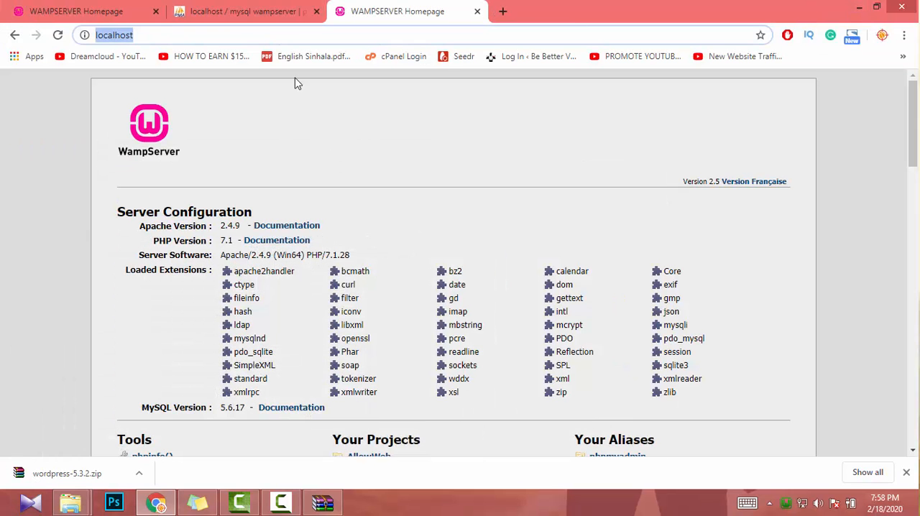
- Open localhost/lazy_developer in the browser, using the copied folder name
left_click(161, 34)
type("/lazy_developer")
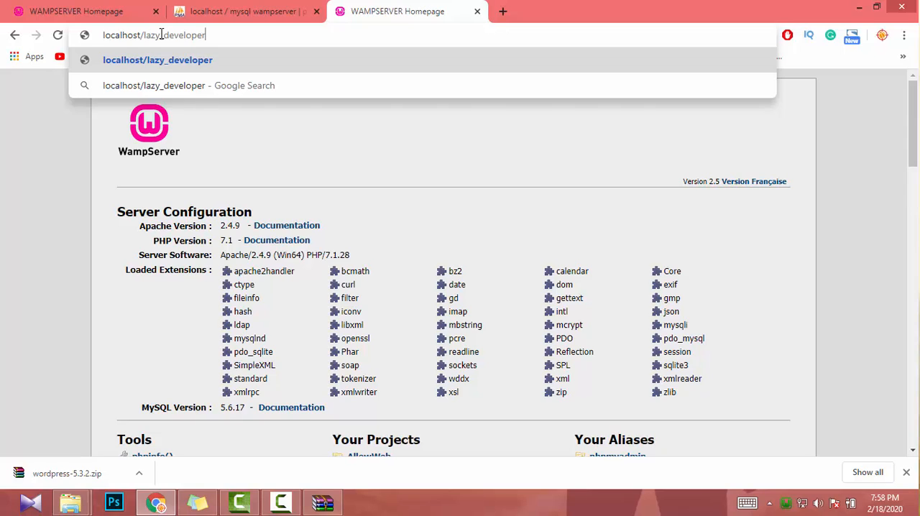
key("shift+Left")
key("shift+Left")
key("shift+Left")
key("shift+Left")
key("shift+Left")
key("shift+Left")
key("shift+Left")
key("shift+Left")
key("shift+Left")
key("shift+Left")
key("shift+Left")
key("shift+Left")
key("shift+Left")
key("shift+Left")
key("ctrl+c")
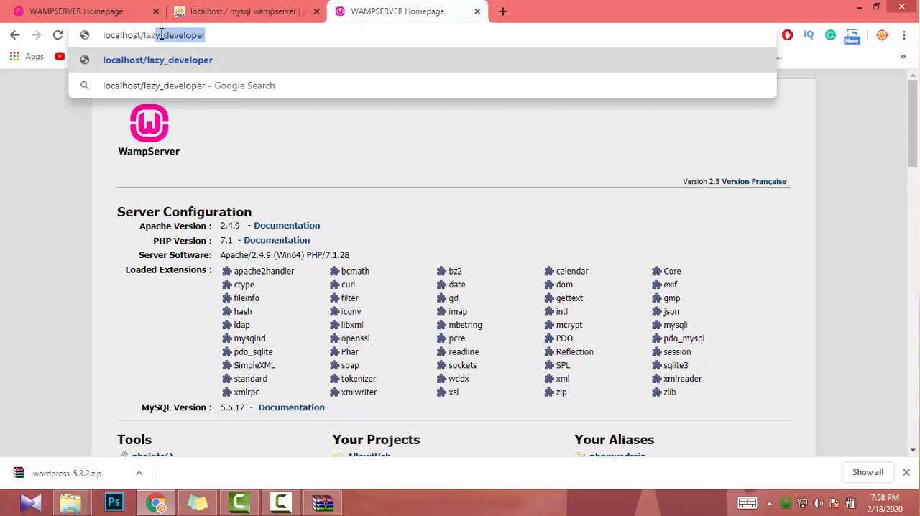
type("wp")
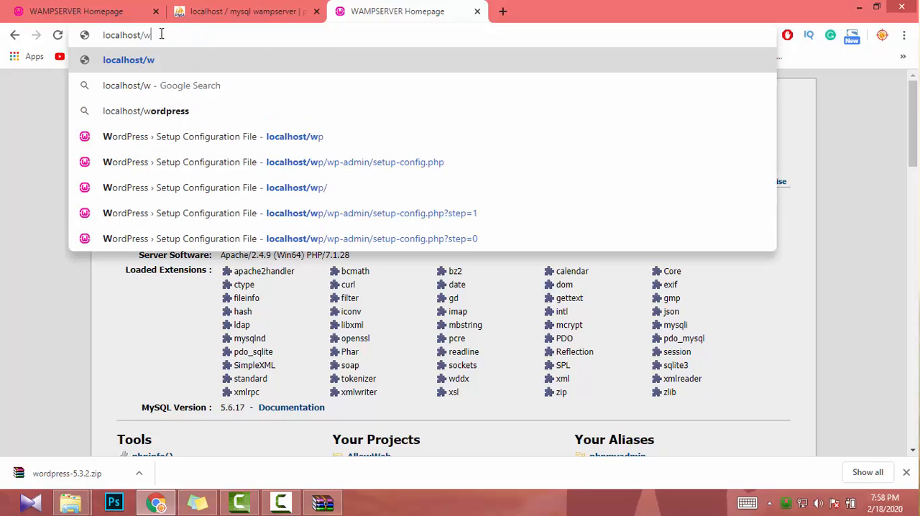
key("BackSpace")
key("BackSpace")
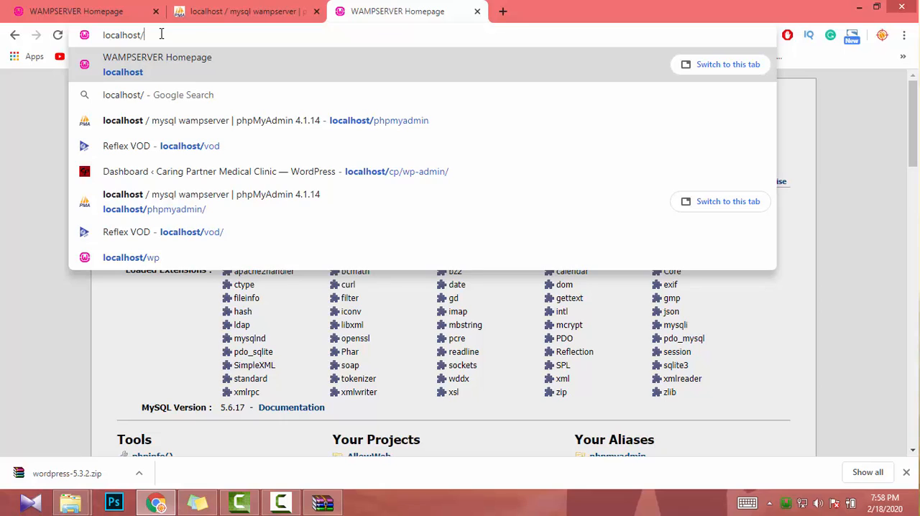
key("ctrl+v")
key("Return")
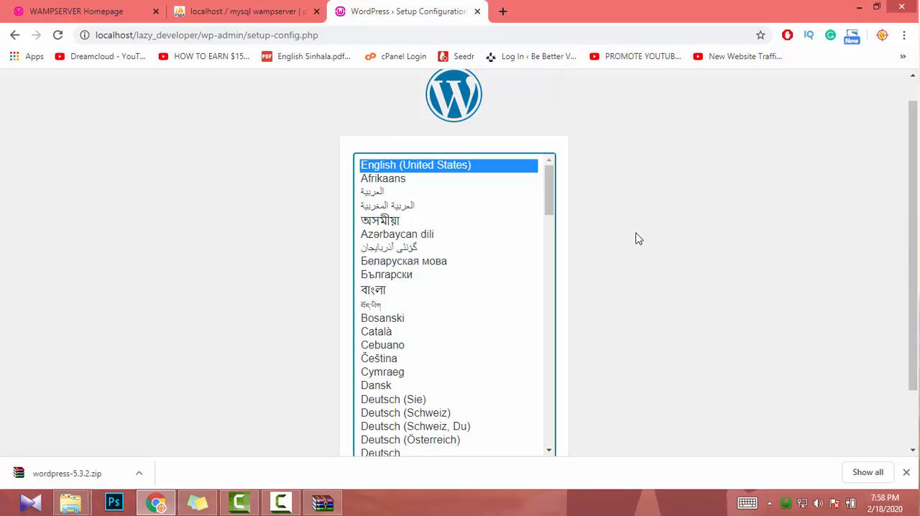
- Continue the WordPress setup with English (United States) and proceed to the database connection form, selecting the default database name
scroll(632, 252, "down", 2)
scroll(644, 282, "up", 2)
scroll(626, 265, "down", 1)
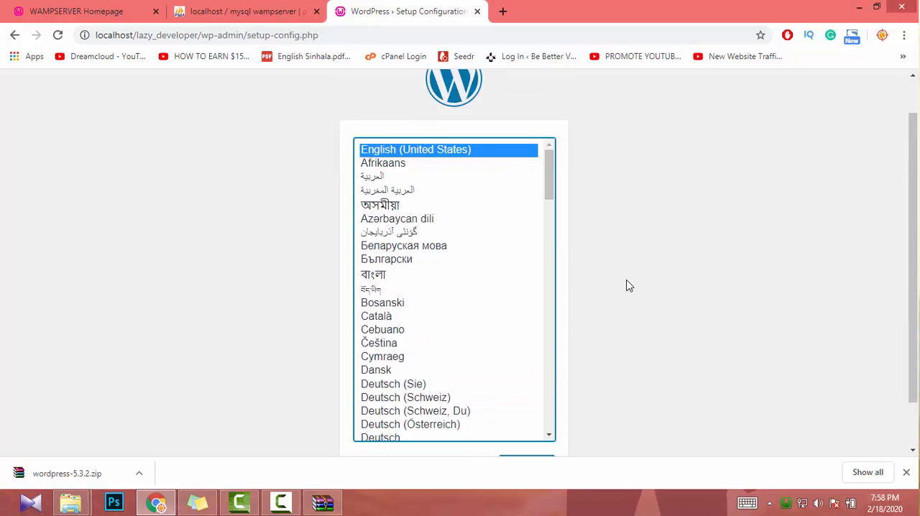
scroll(626, 286, "down", 1)
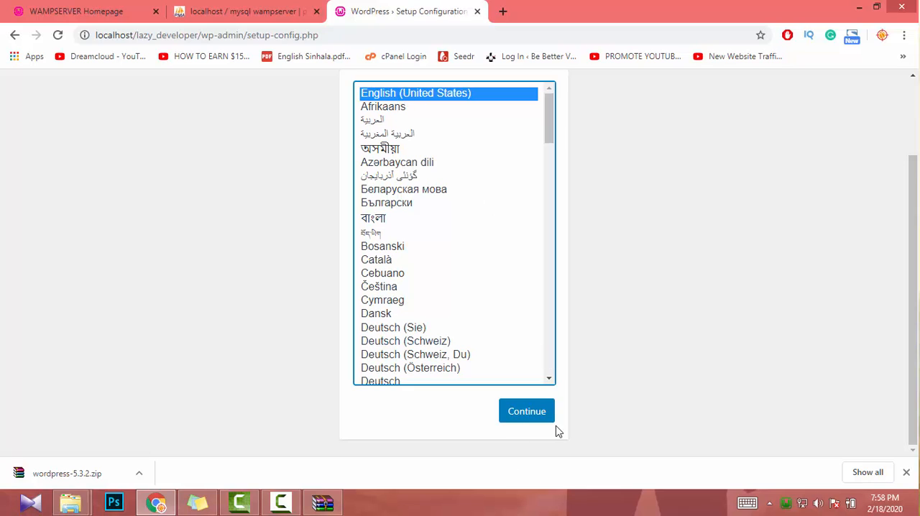
left_click(525, 421)
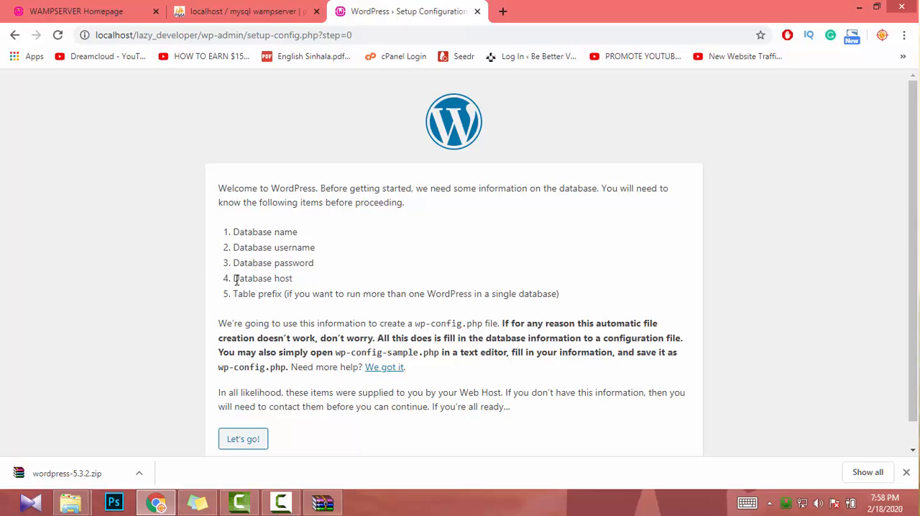
left_click(244, 444)
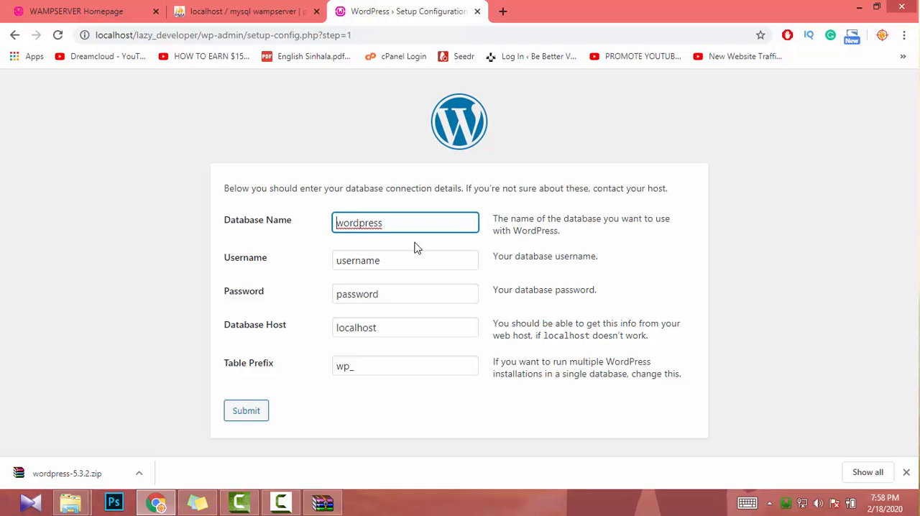
double_click(359, 224)
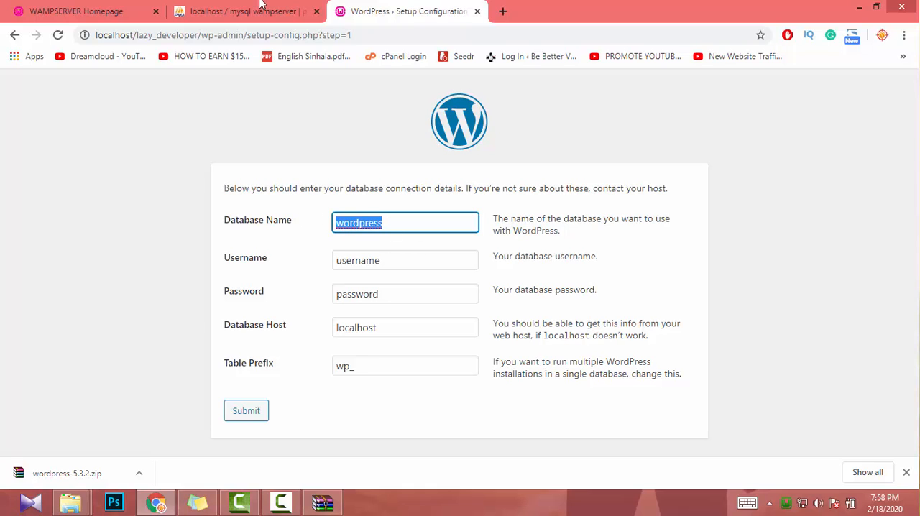
- Try to create a new database named lazy_developer in phpMyAdmin
left_click(237, 8)
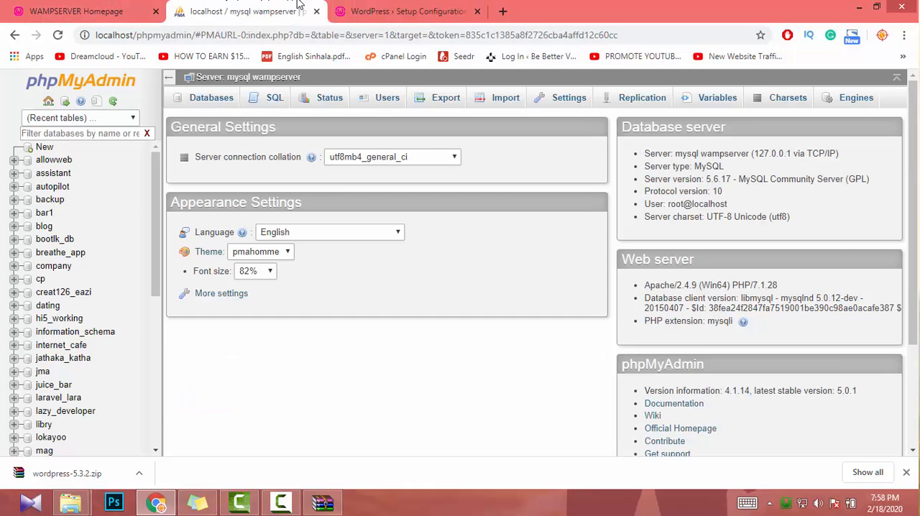
left_click(44, 149)
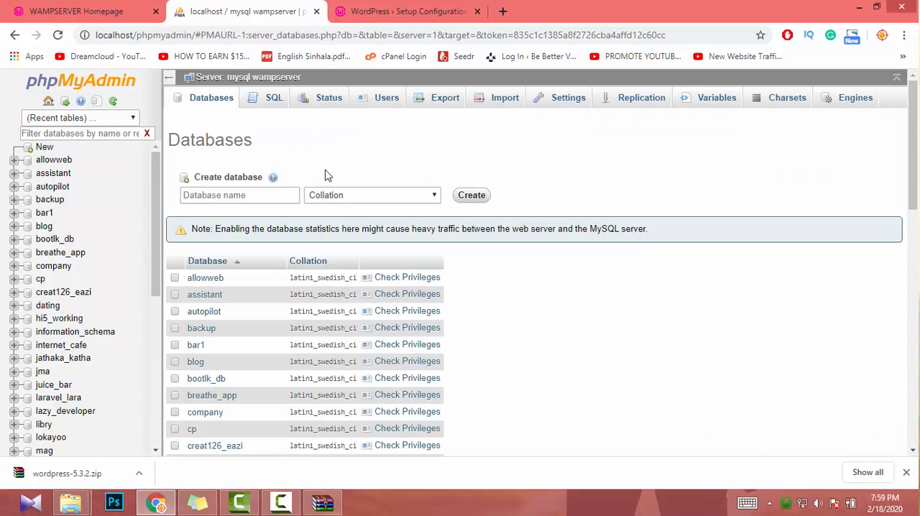
left_click(194, 191)
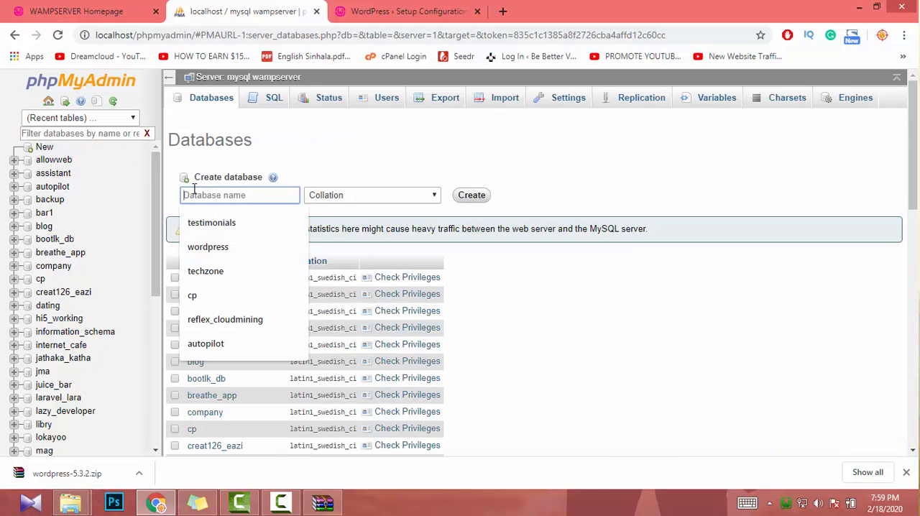
key("ctrl+v")
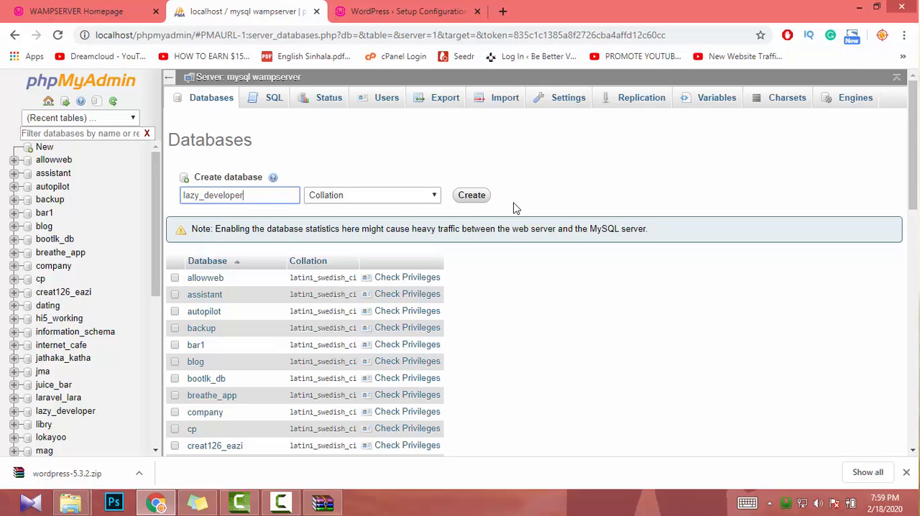
left_click(472, 195)
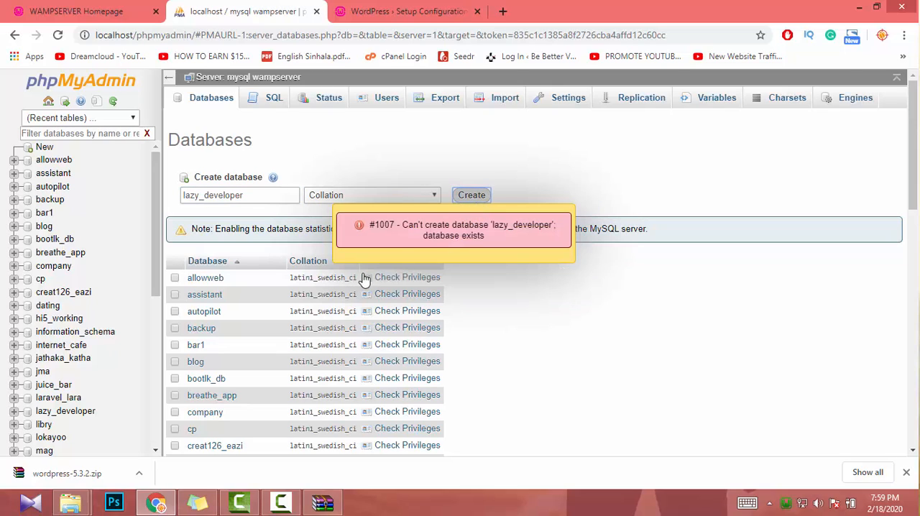
left_click(537, 232)
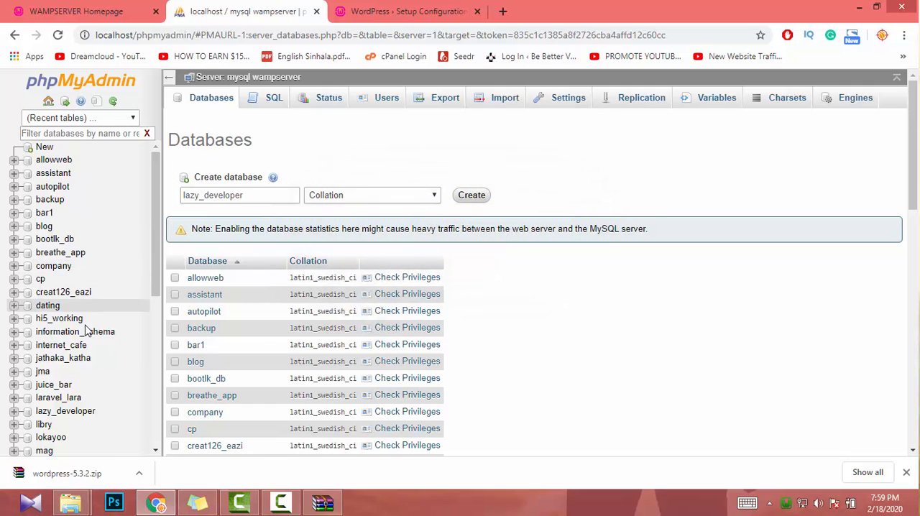
- Open the existing lazy_developer database in phpMyAdmin, and enter lazy_developer as the Database Name in the WordPress setup form
scroll(84, 329, "down", 5)
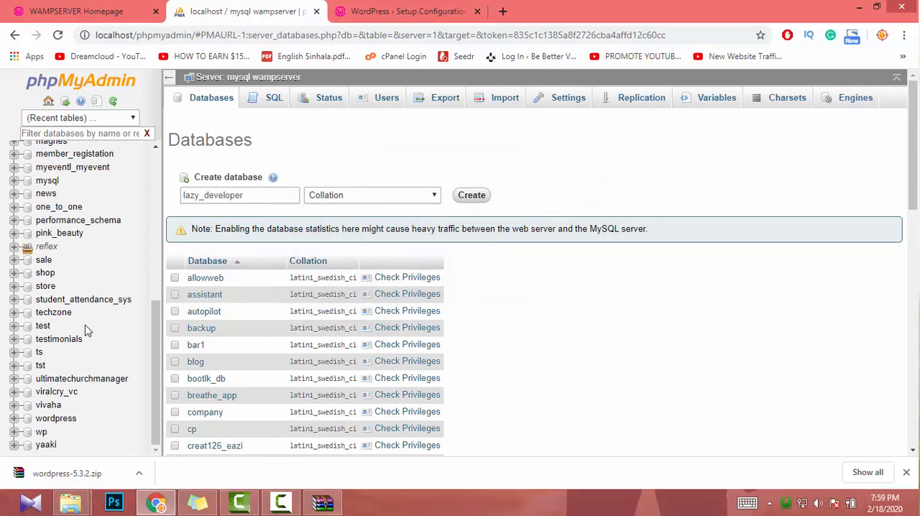
scroll(84, 328, "up", 5)
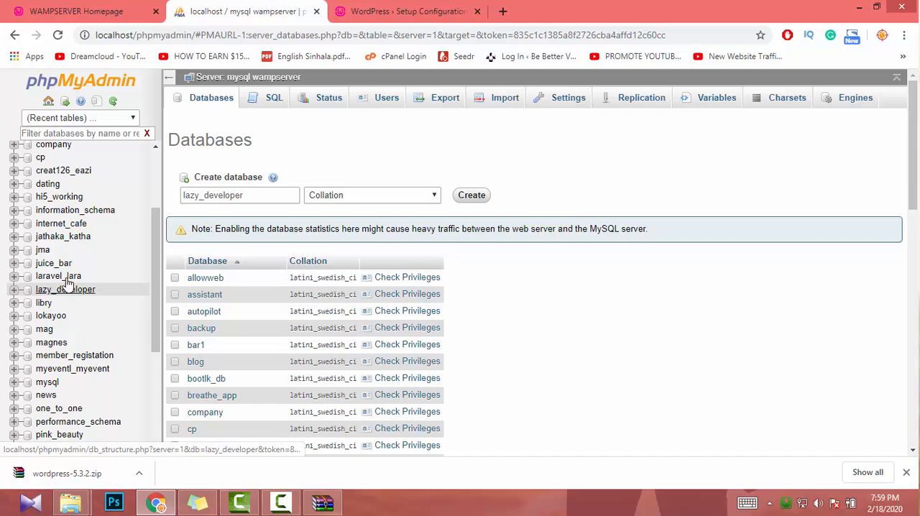
left_click(61, 293)
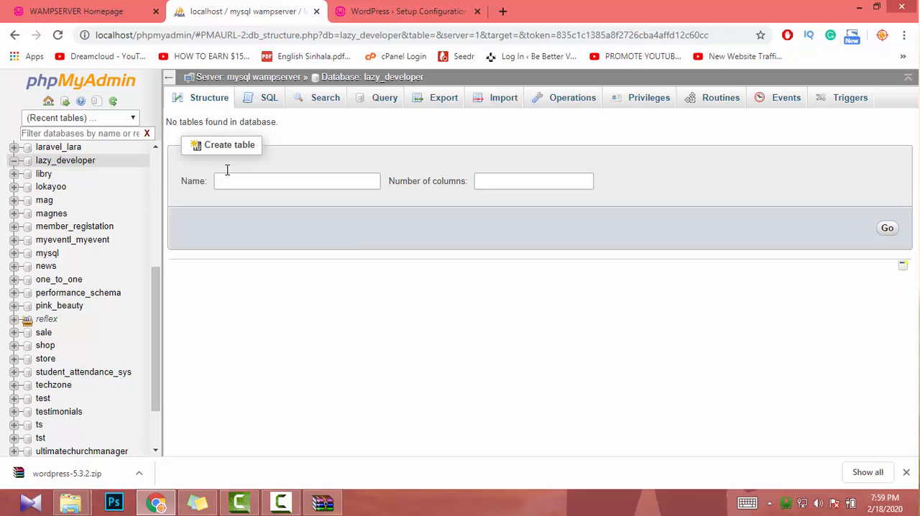
left_click(402, 4)
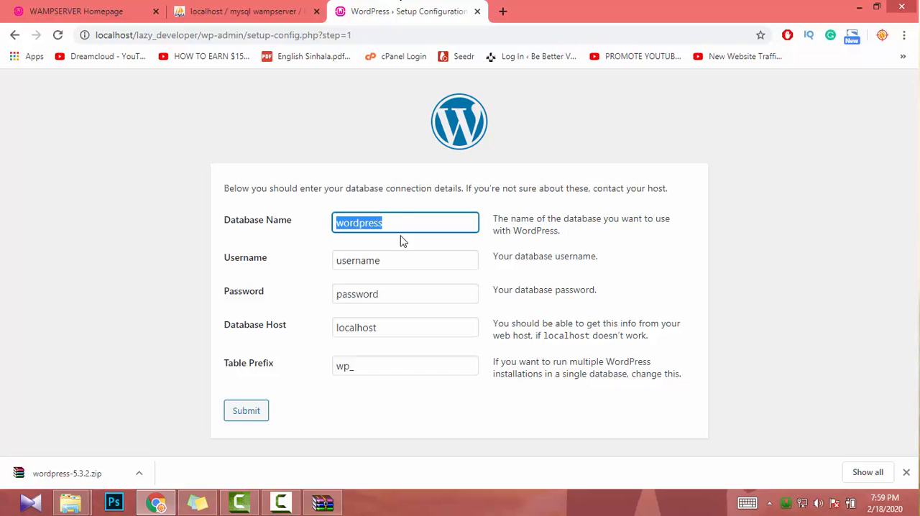
key("ctrl+v")
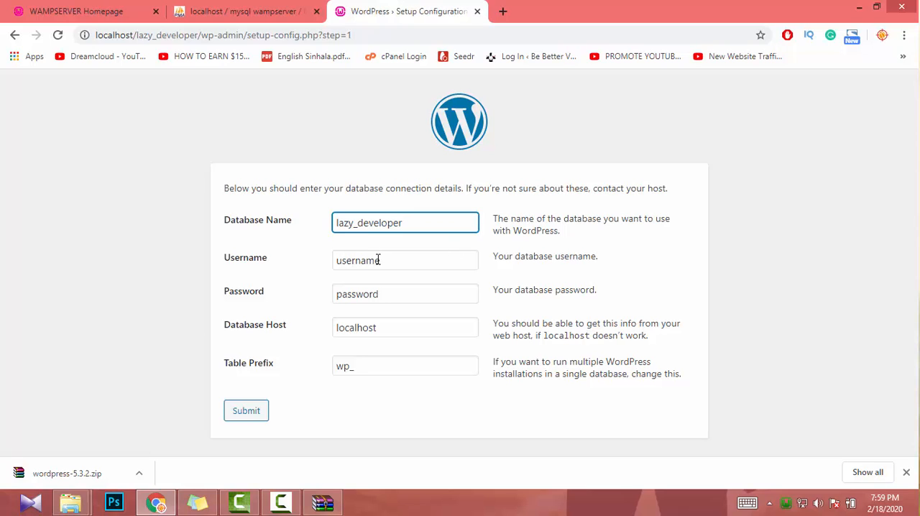
- In phpMyAdmin, start adding a user to the lazy_developer database with user name root, any host, and enter and confirm the account password
left_click(244, 10)
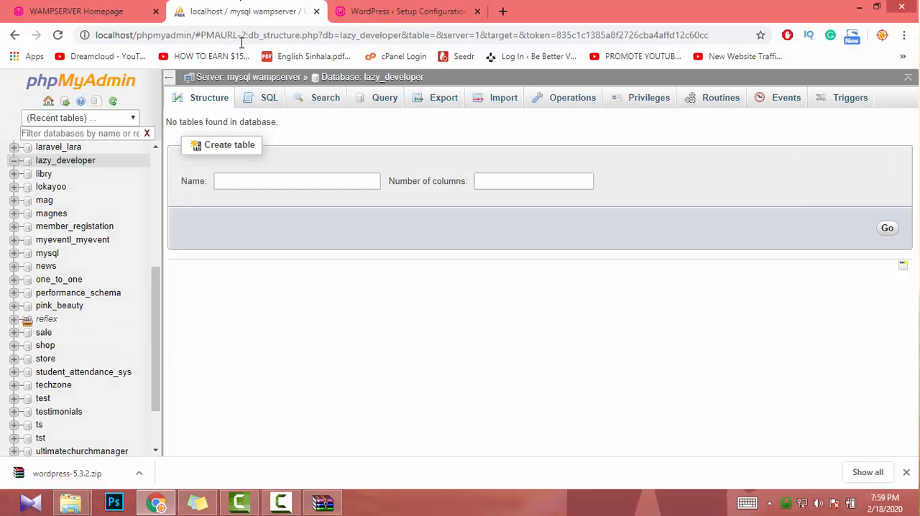
left_click(637, 105)
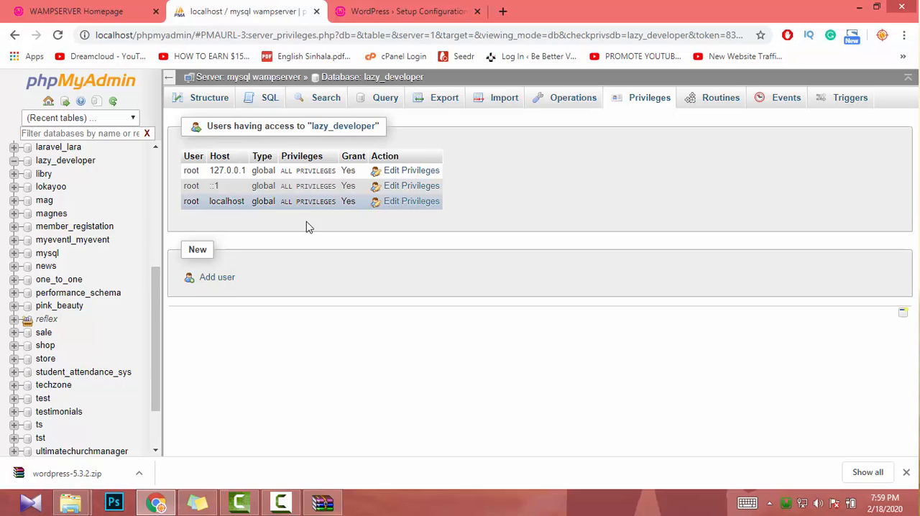
left_click(217, 280)
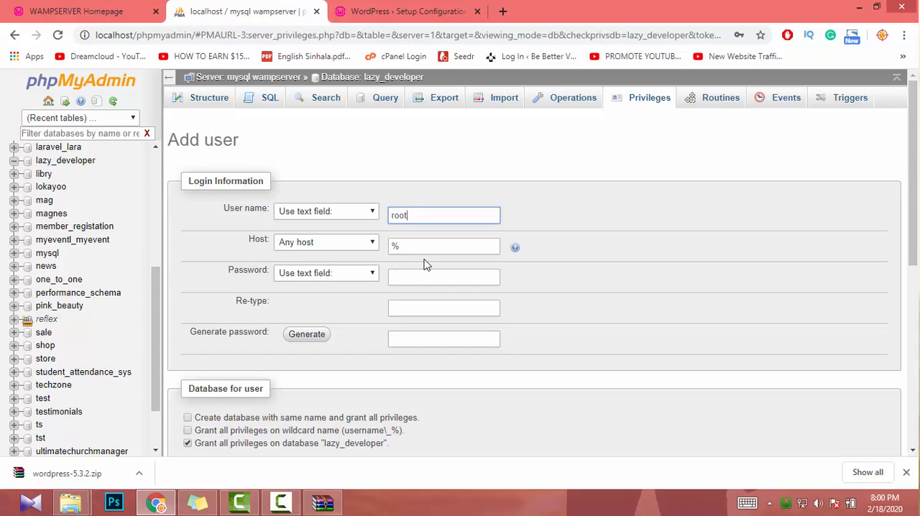
left_click(415, 285)
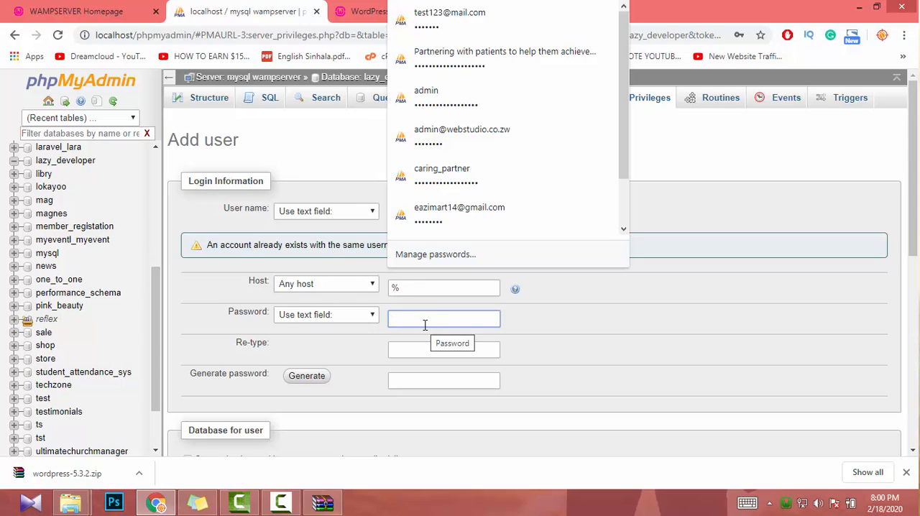
type("•••")
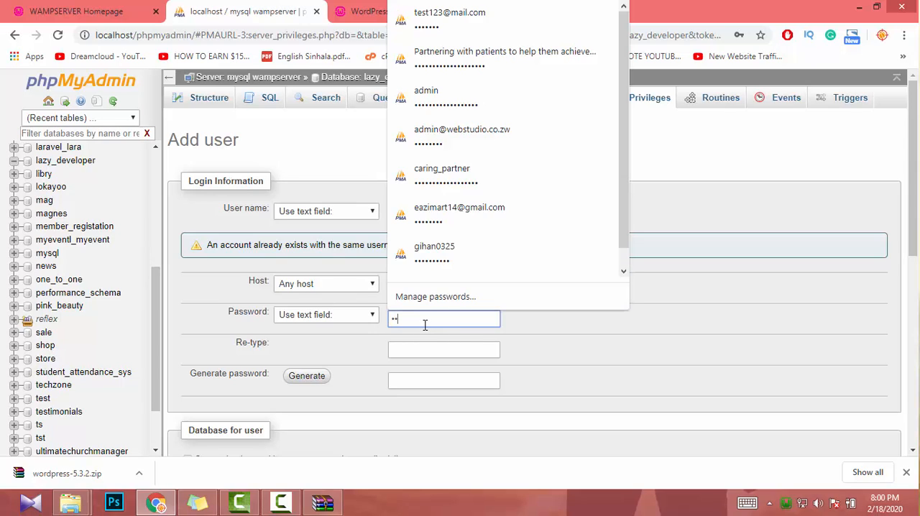
left_click(401, 344)
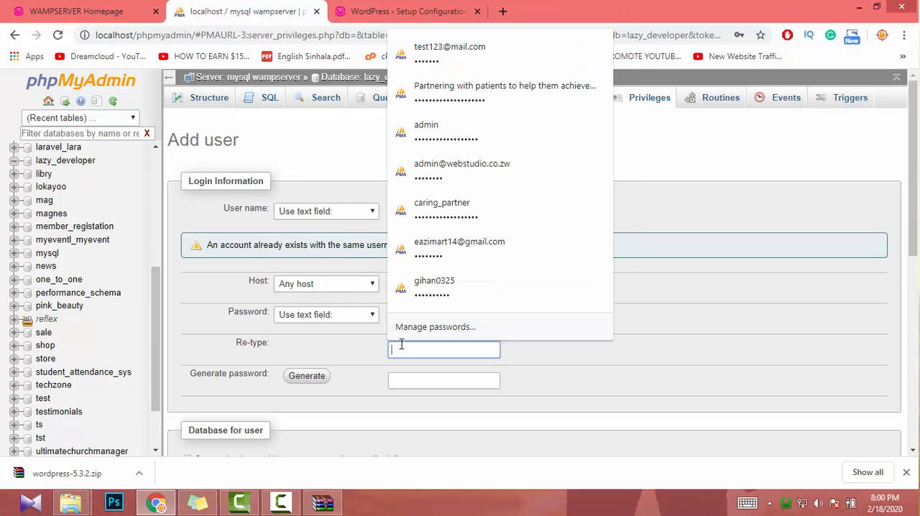
type("•")
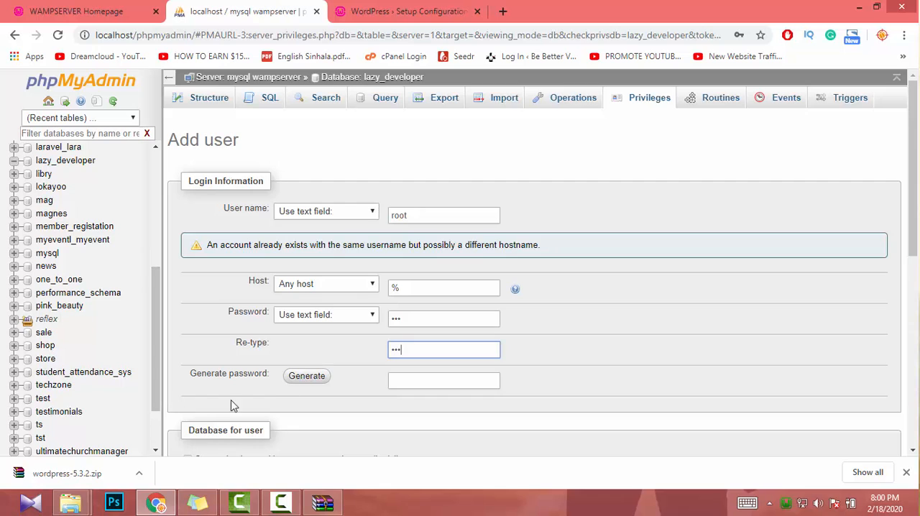
- Grant the new root user all global privileges, create the account, and decline saving its password in the browser
scroll(299, 391, "down", 2)
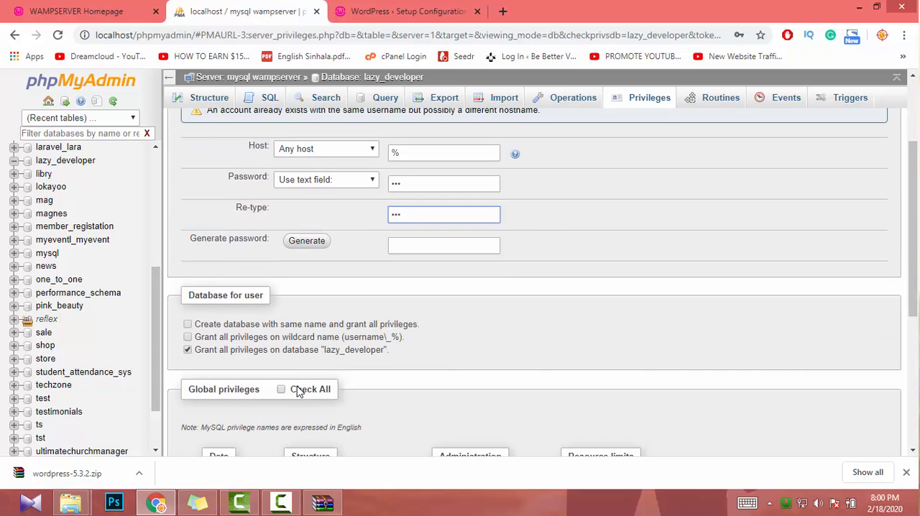
scroll(298, 392, "down", 3)
scroll(296, 388, "up", 1)
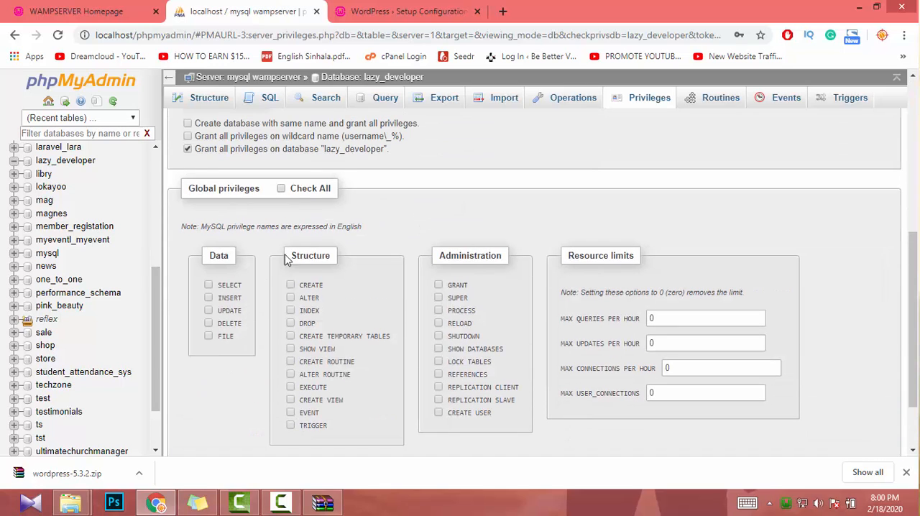
left_click(281, 188)
scroll(416, 262, "up", 2)
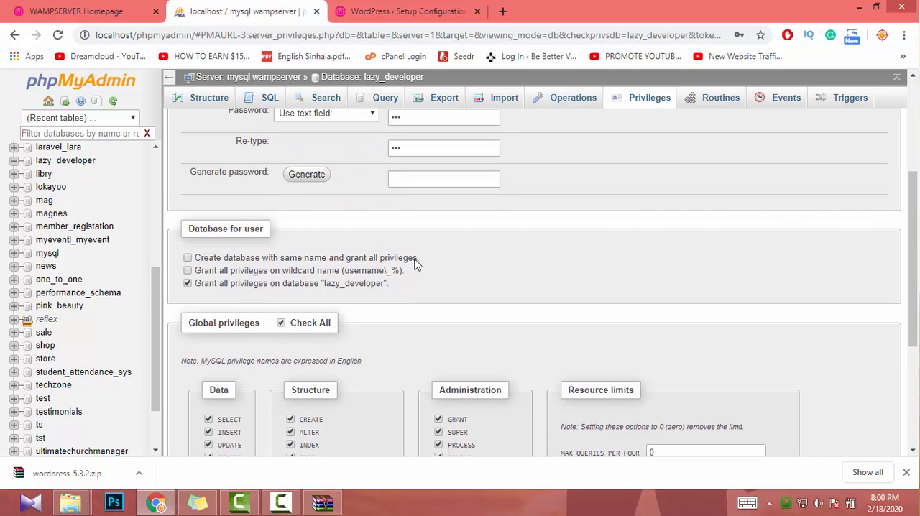
scroll(568, 316, "down", 3)
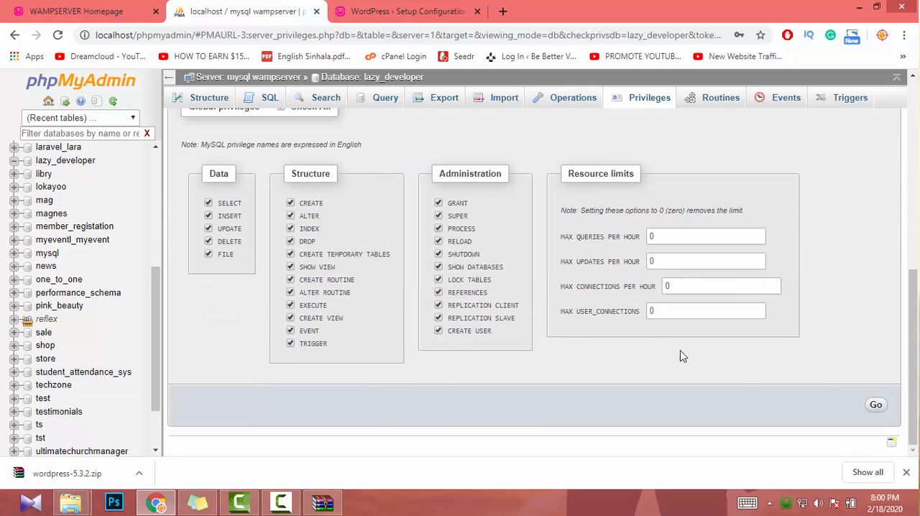
left_click(879, 408)
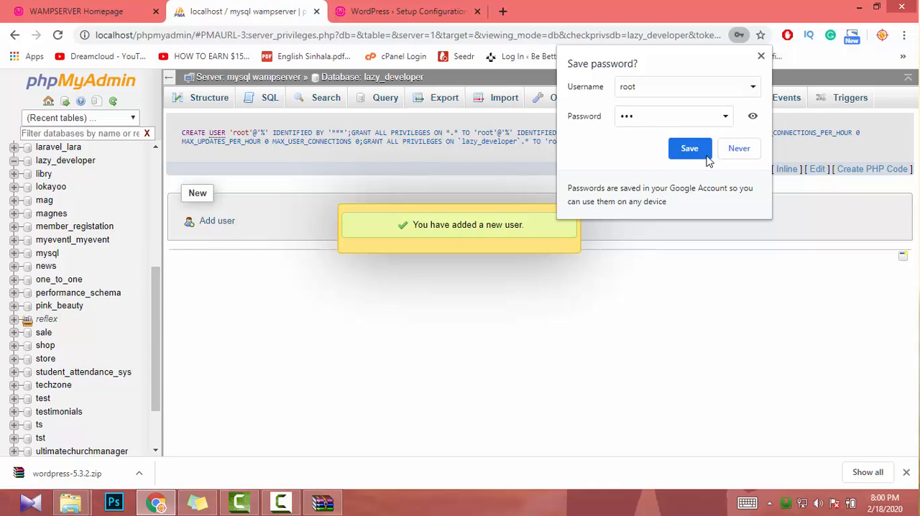
left_click(740, 149)
- Edit the root user on host %, setting the login host to localhost and entering and confirming the account password for a user copy
left_click(653, 103)
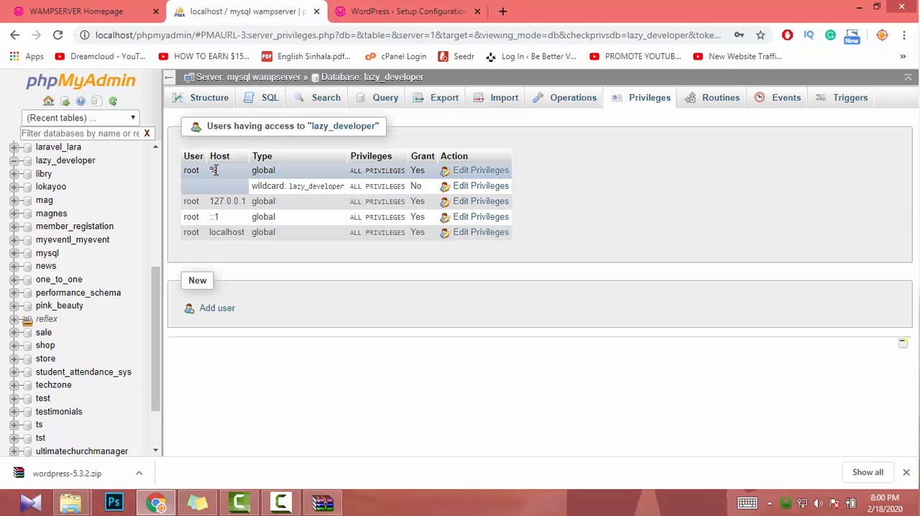
left_click(507, 172)
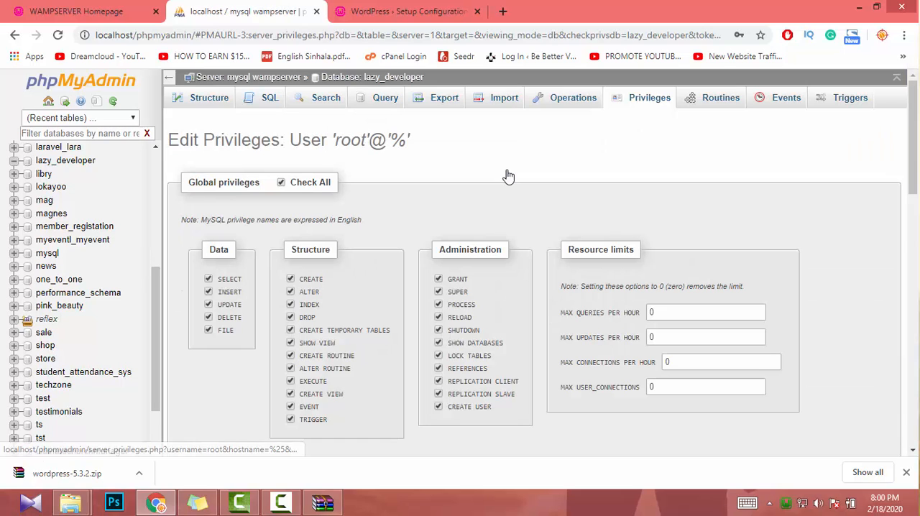
scroll(440, 273, "down", 9)
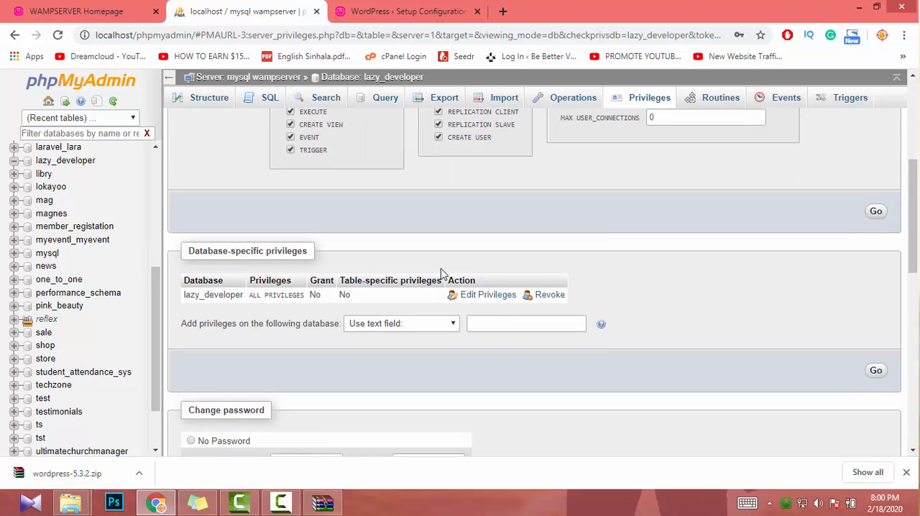
scroll(442, 273, "up", 3)
scroll(442, 274, "down", 4)
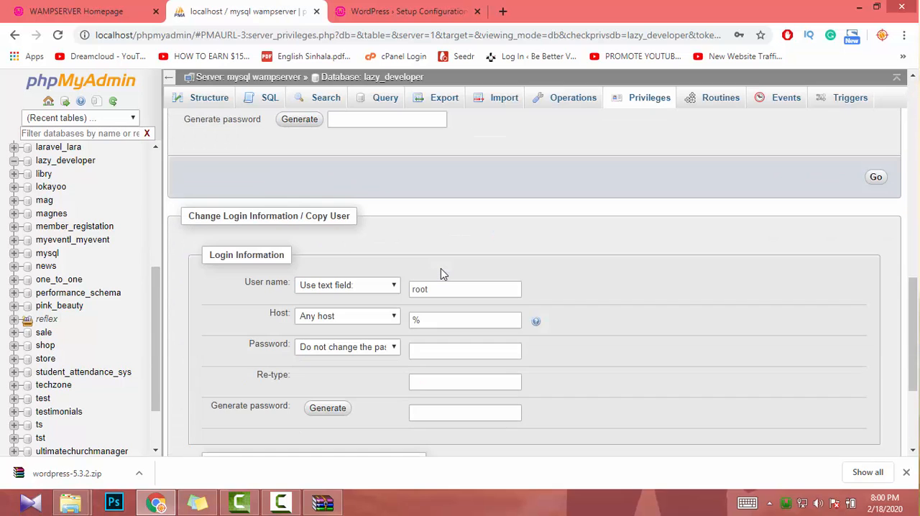
scroll(441, 268, "down", 2)
left_click(441, 185)
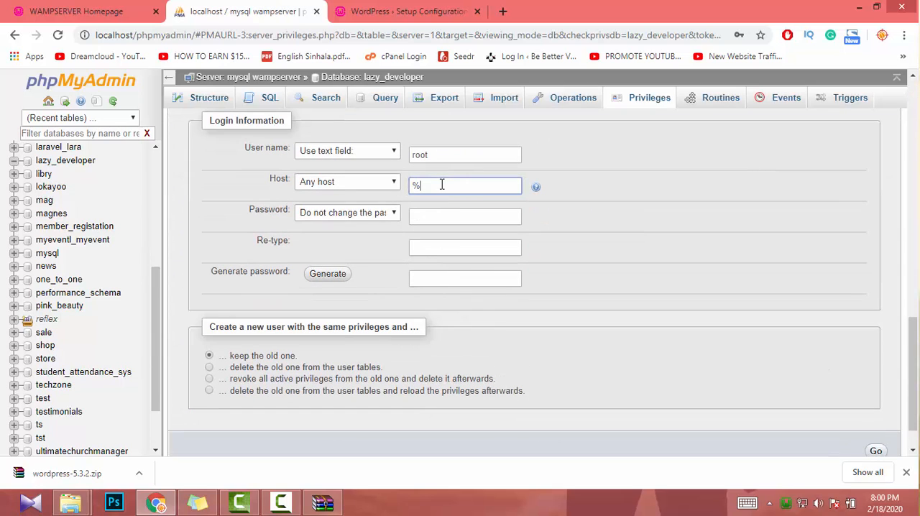
left_click_drag(442, 185, 306, 187)
left_click(423, 217)
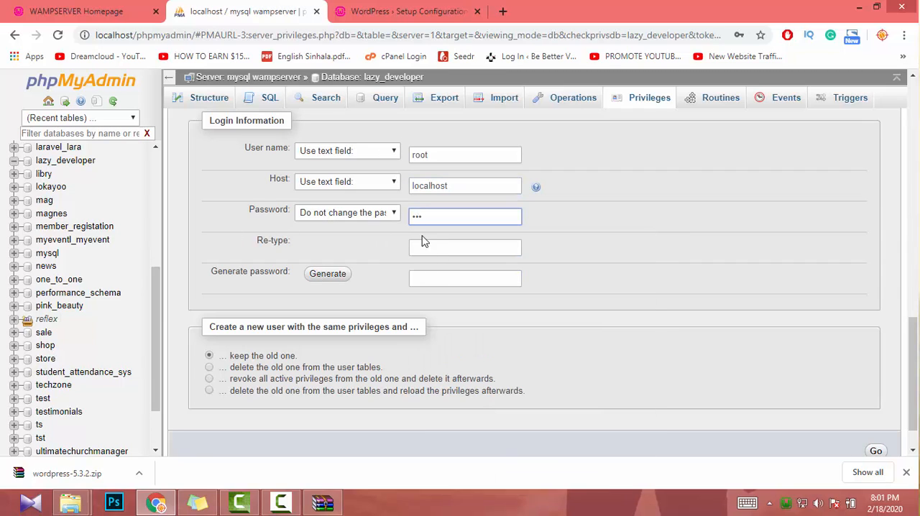
left_click(423, 250)
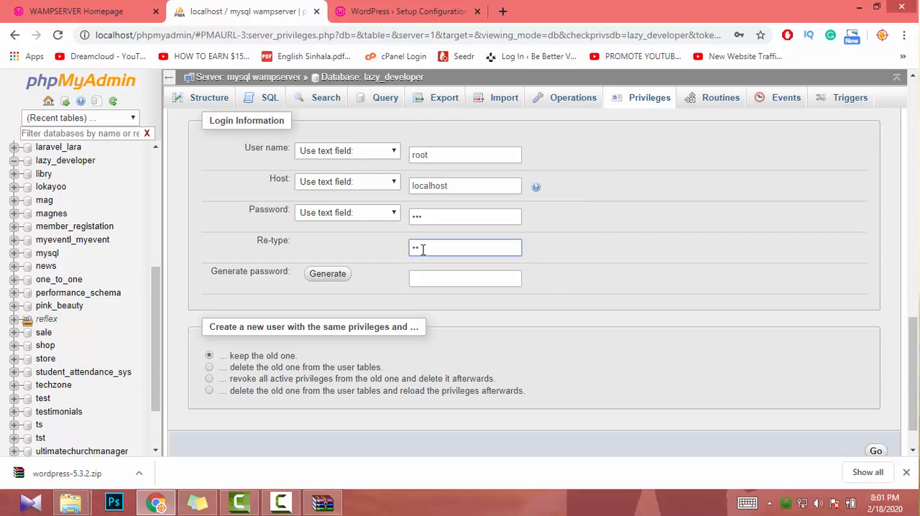
scroll(423, 244, "up", 1)
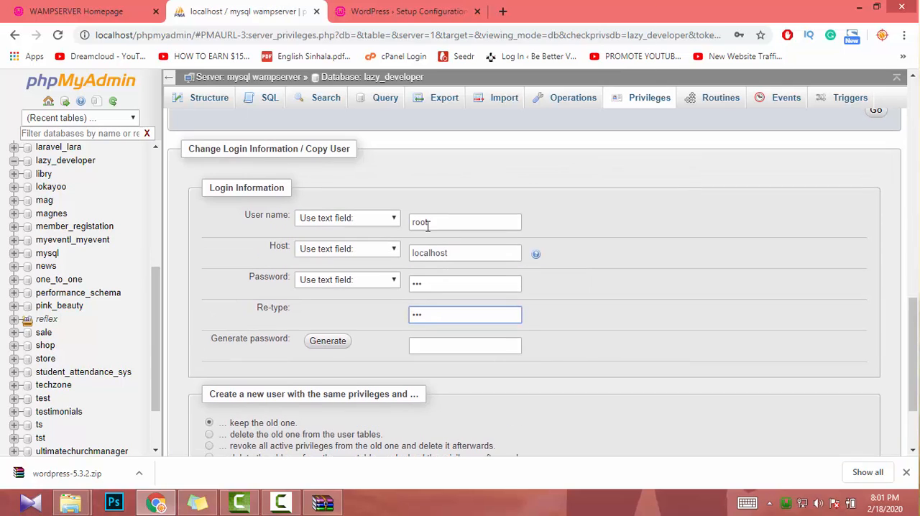
- Set the user name in the login information to lazy_developer and create this user with the same privileges, keeping the old one
double_click(432, 222)
type("lazy_developer")
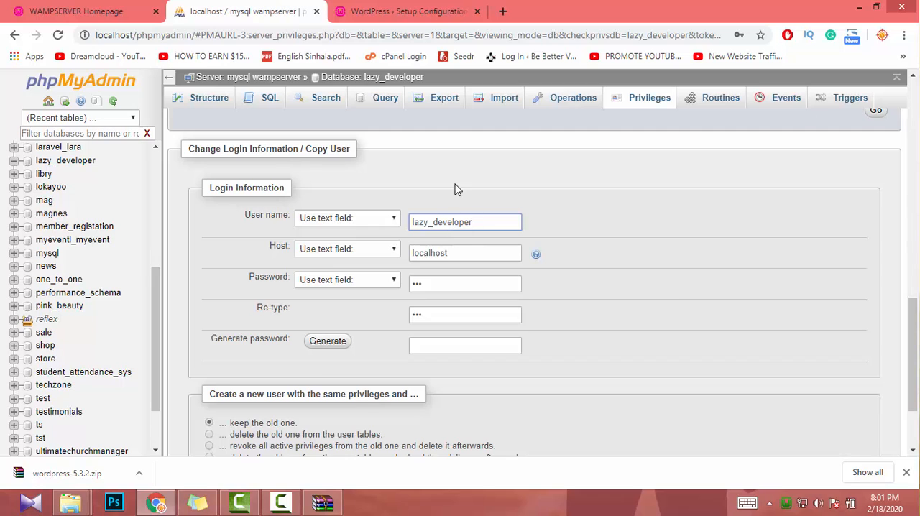
scroll(629, 366, "up", 5)
scroll(629, 365, "down", 6)
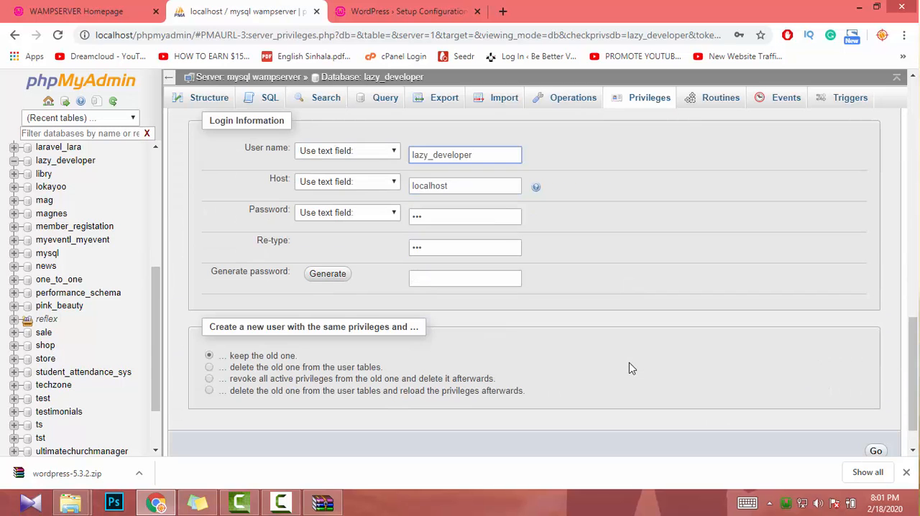
scroll(375, 316, "down", 1)
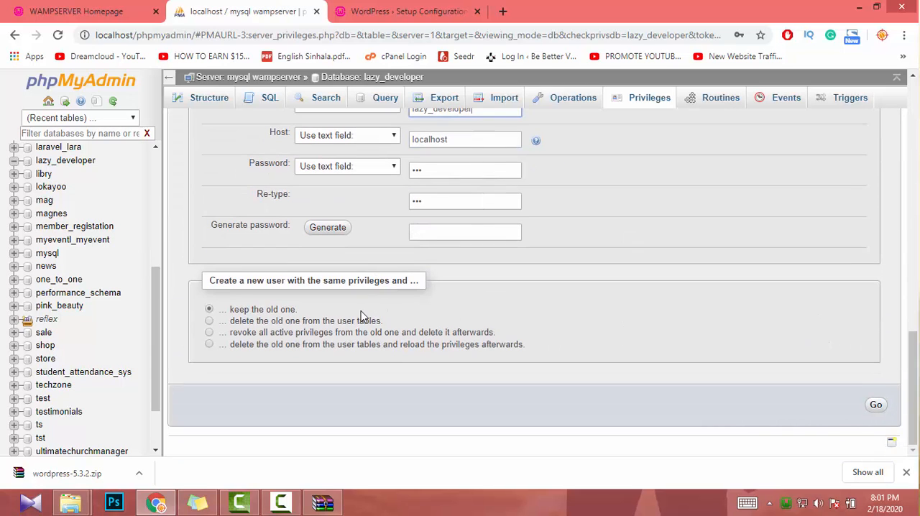
scroll(361, 315, "up", 1)
scroll(363, 317, "down", 1)
scroll(548, 343, "up", 4)
scroll(549, 345, "up", 3)
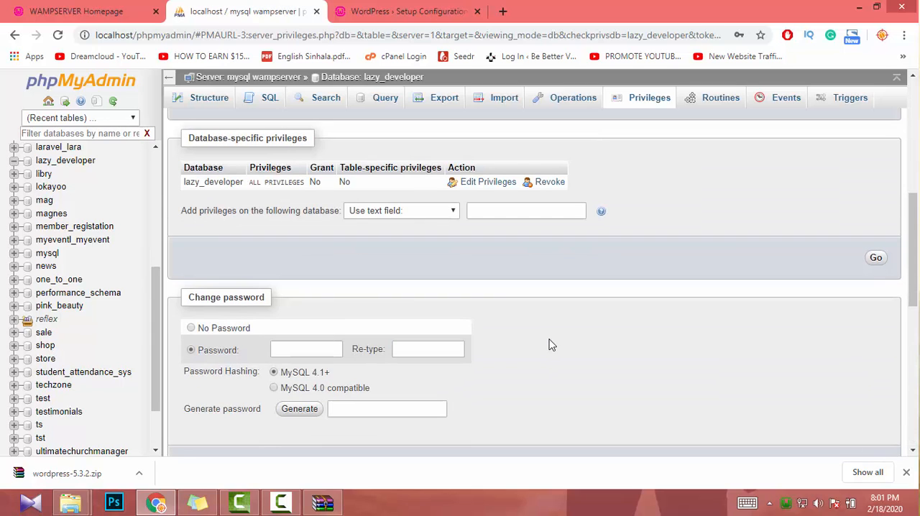
scroll(694, 374, "down", 7)
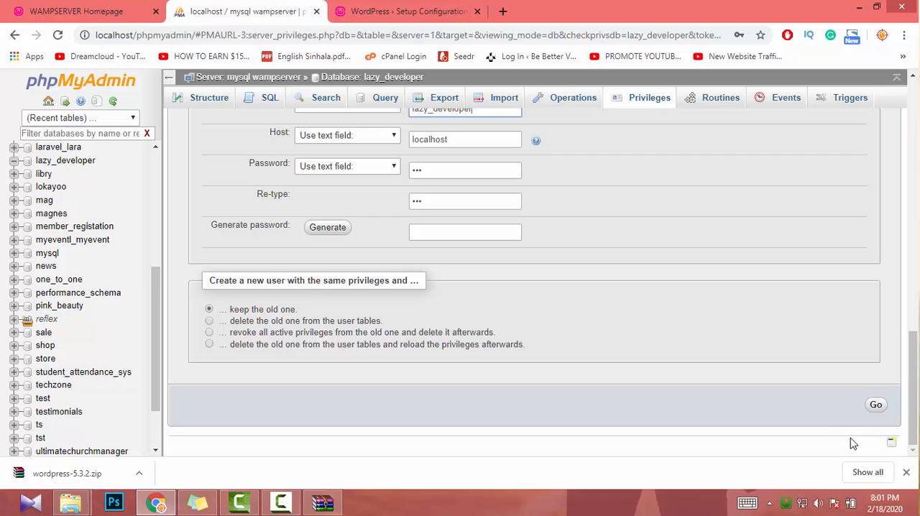
left_click(874, 405)
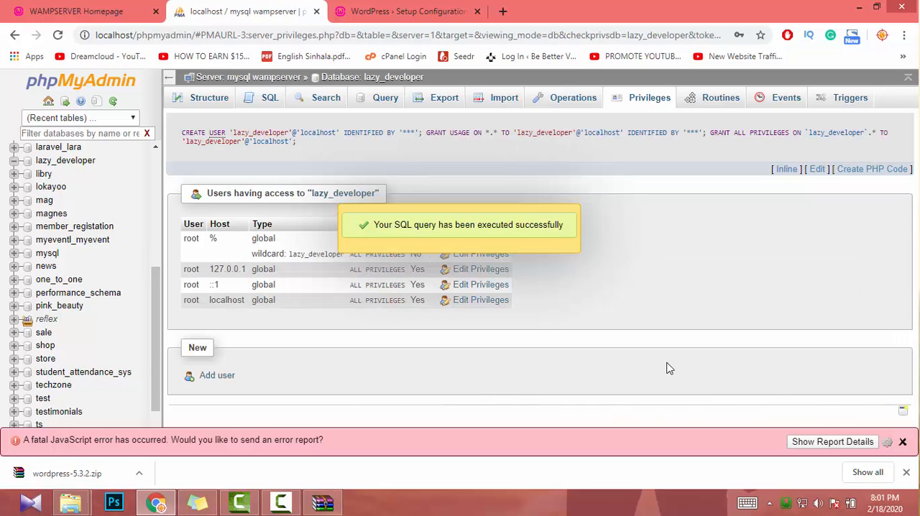
left_click(428, 233)
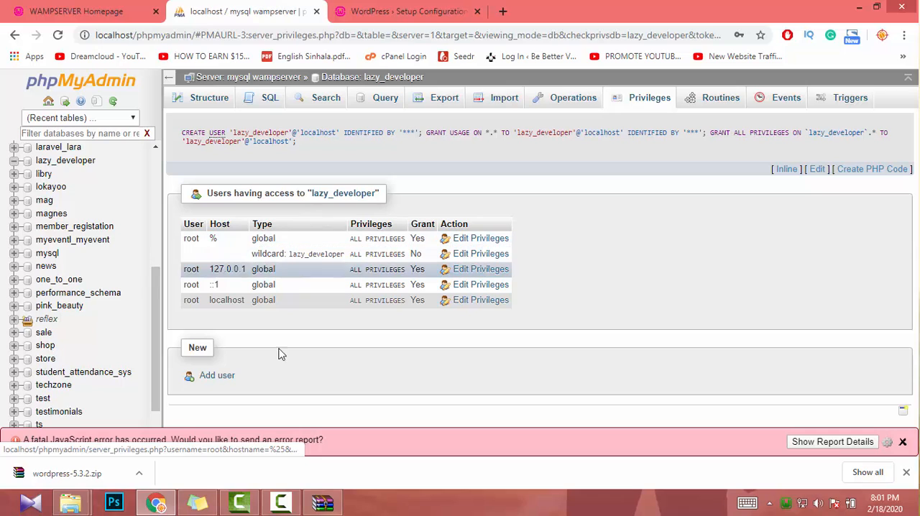
left_click(214, 376)
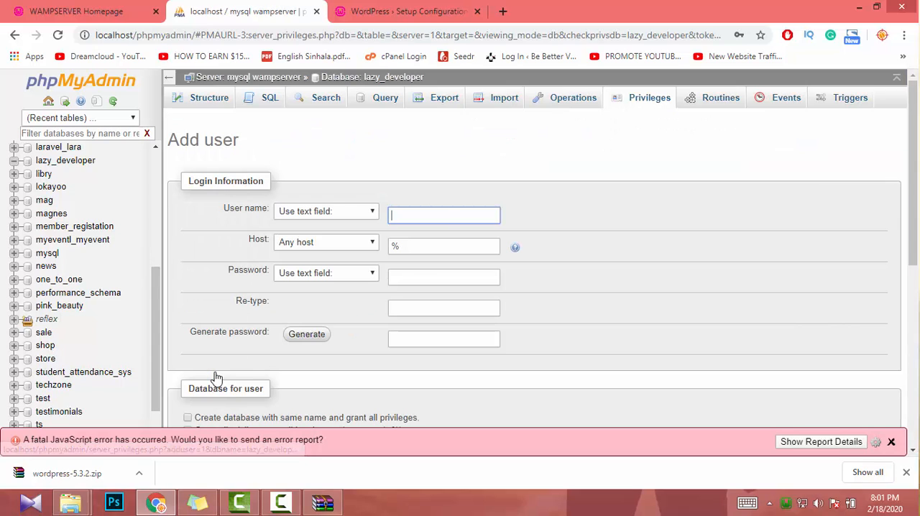
type("lazy_developer")
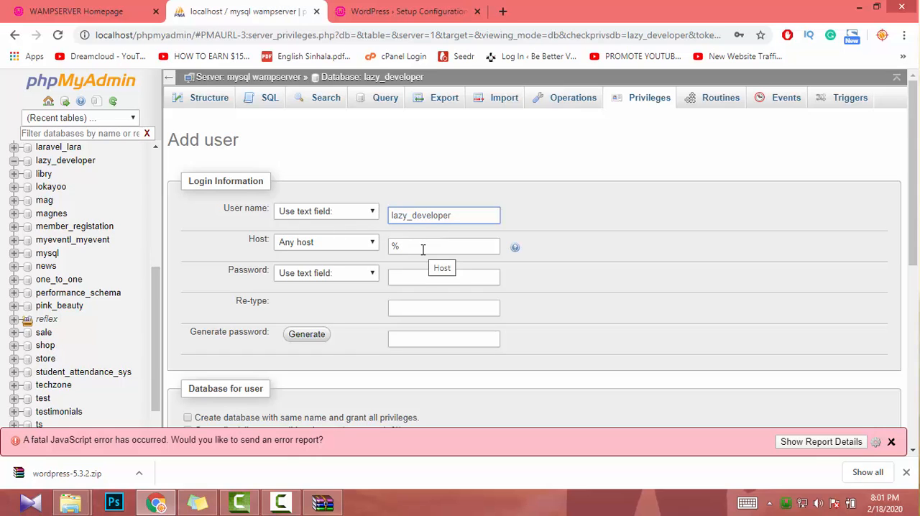
left_click(423, 250)
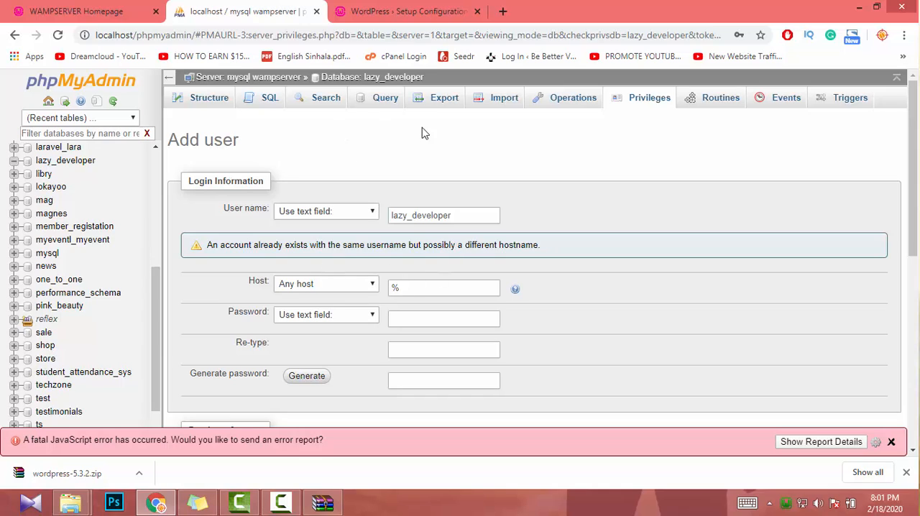
left_click(650, 100)
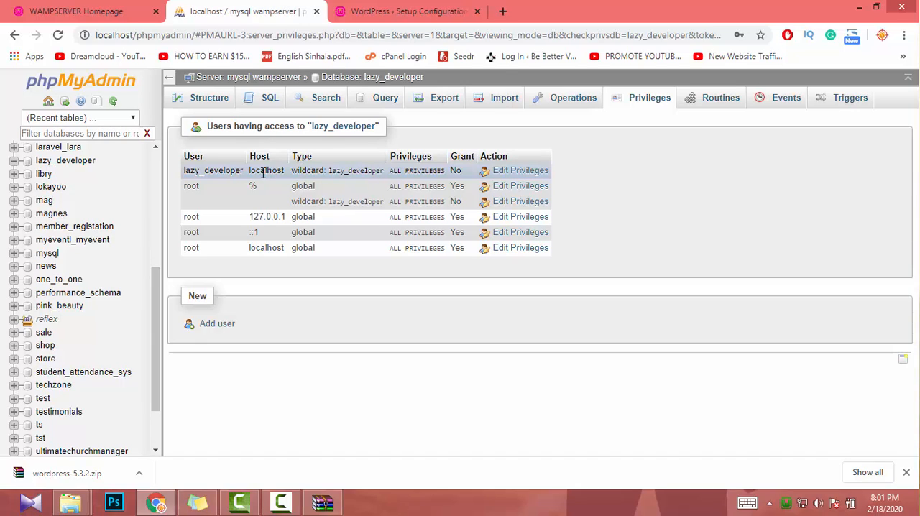
- In the WordPress setup form, set the Username to lazy_developer, enter the database password, and submit the connection details
left_click(388, 11)
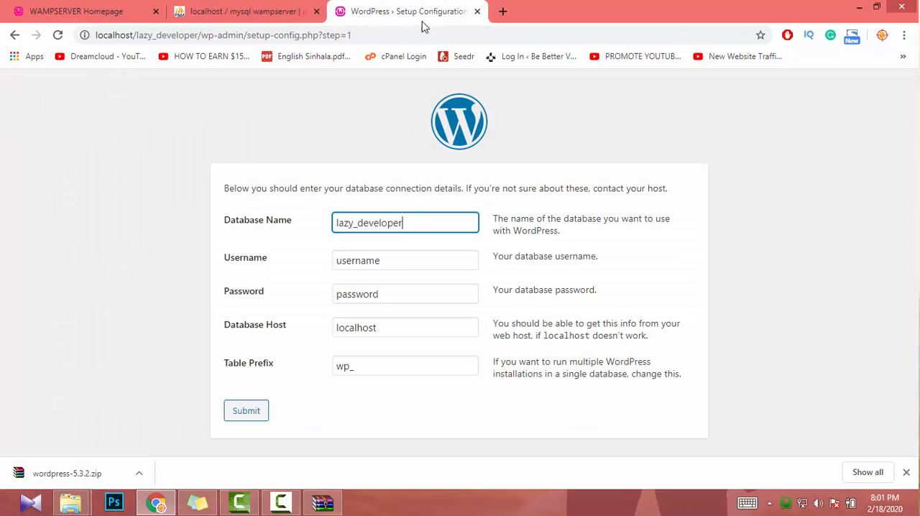
left_click(380, 260)
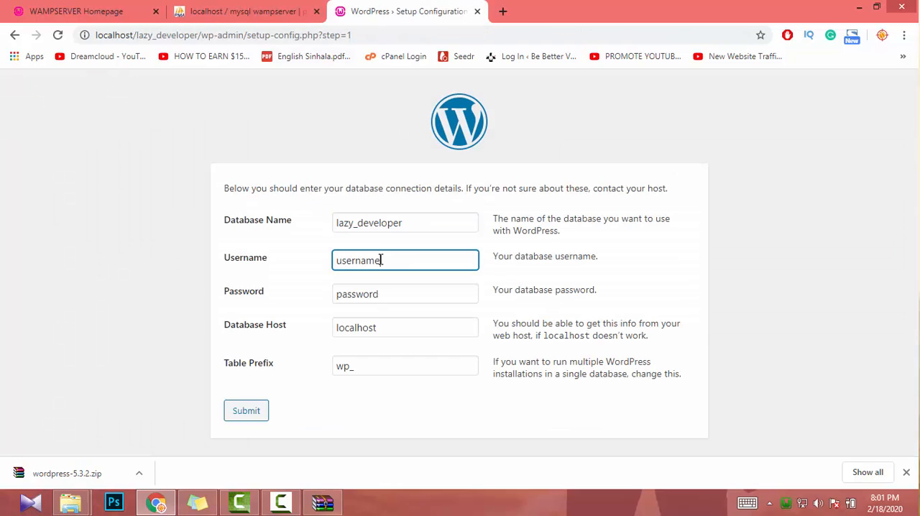
double_click(382, 260)
type("lazy_developer")
double_click(376, 292)
type("123")
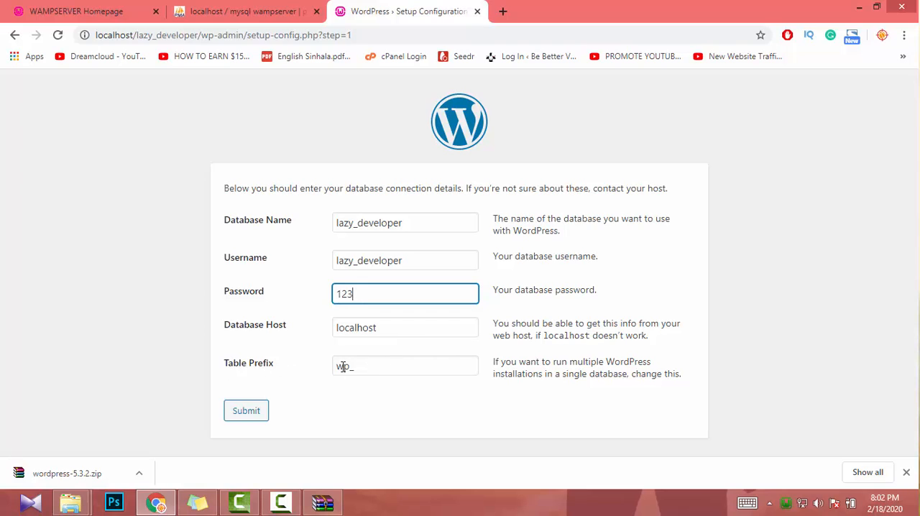
left_click(245, 411)
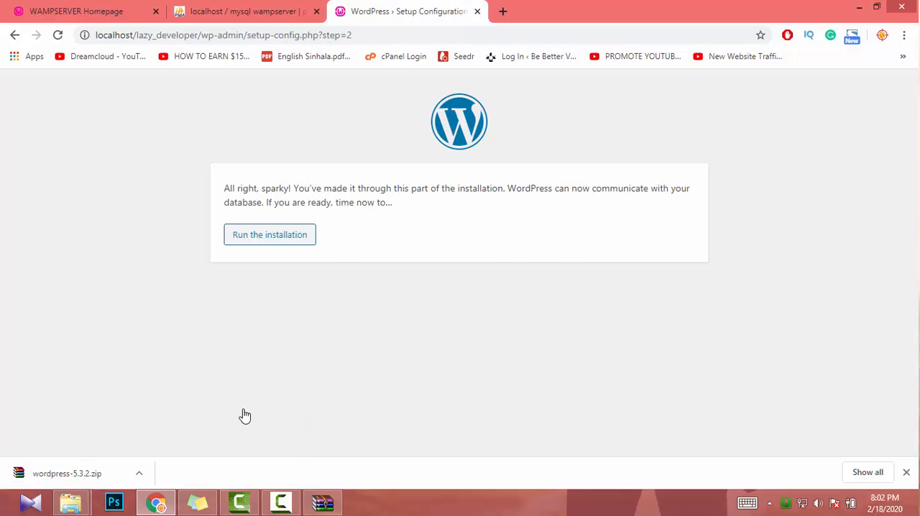
- Run the WordPress installation, and open the lazy_developer database's structure in phpMyAdmin to check its tables
left_click(245, 241)
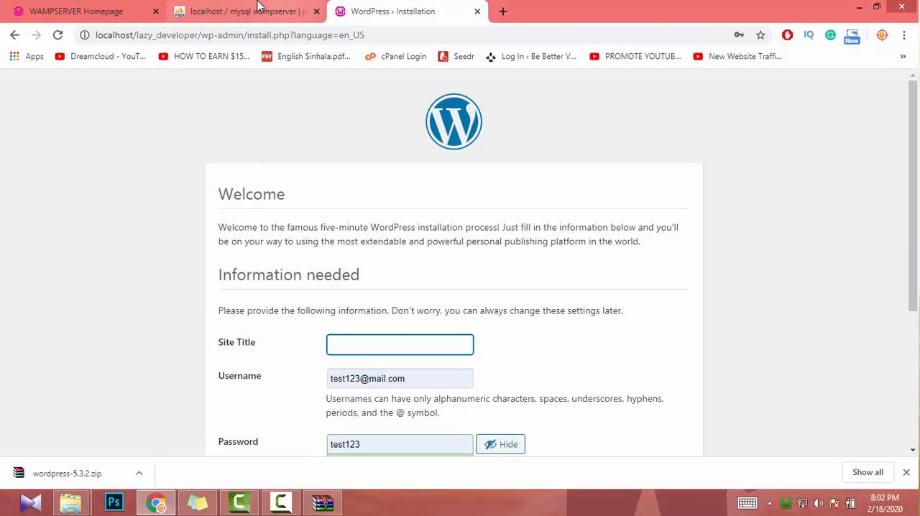
left_click(292, 13)
scroll(137, 449, "down", 3)
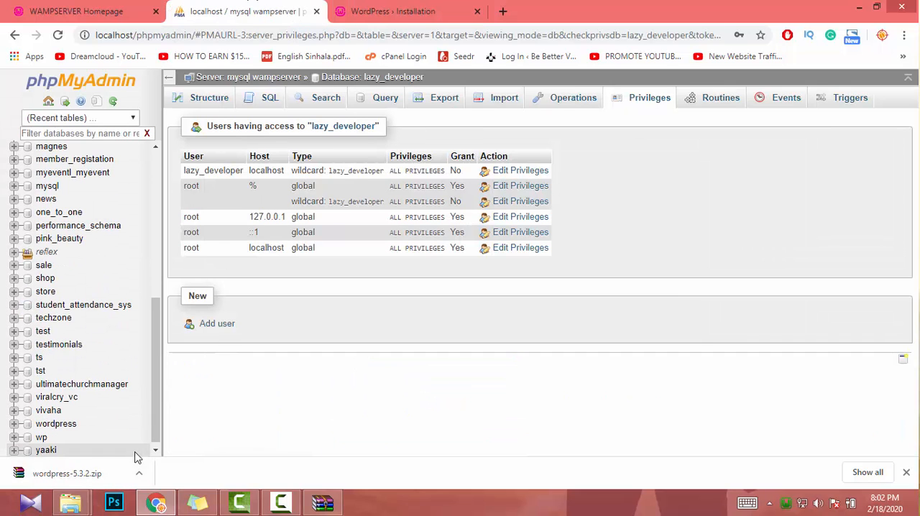
scroll(136, 448, "up", 2)
scroll(136, 431, "up", 2)
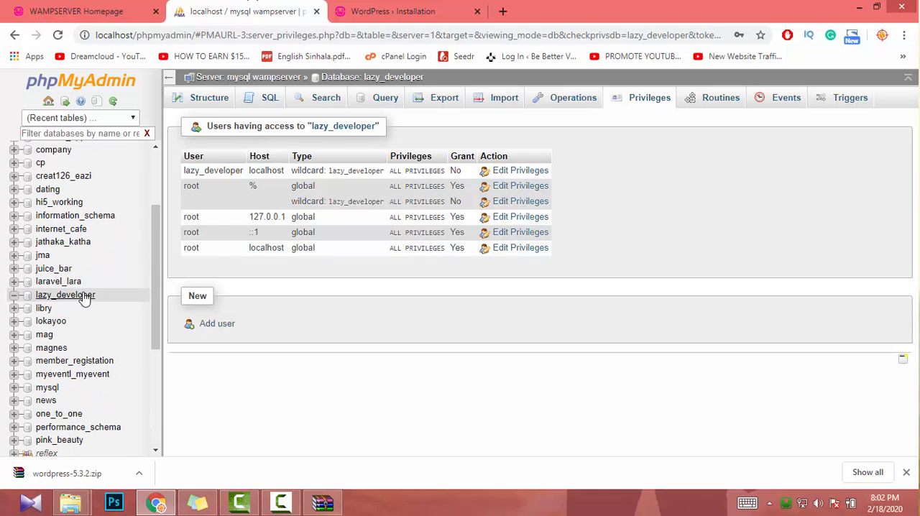
left_click(81, 295)
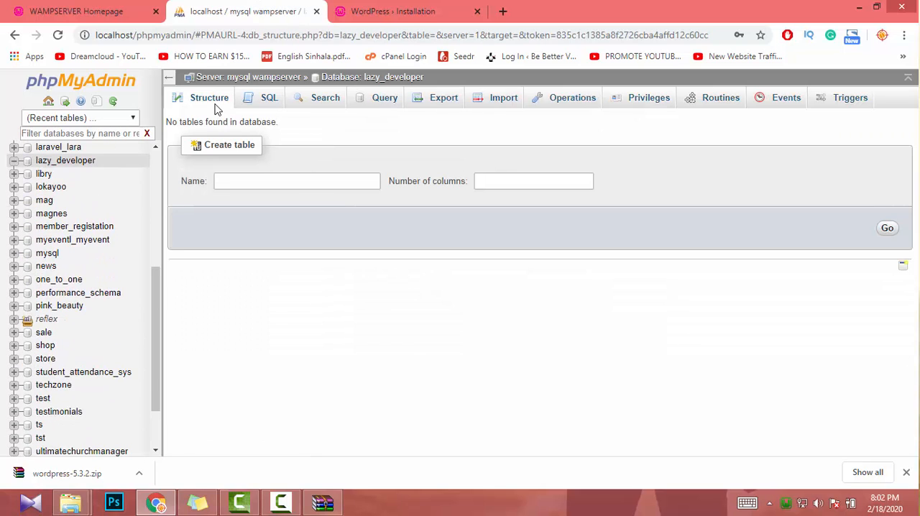
- Return to the WordPress installation form and set the Site Title to Lazy Developer
left_click(375, 9)
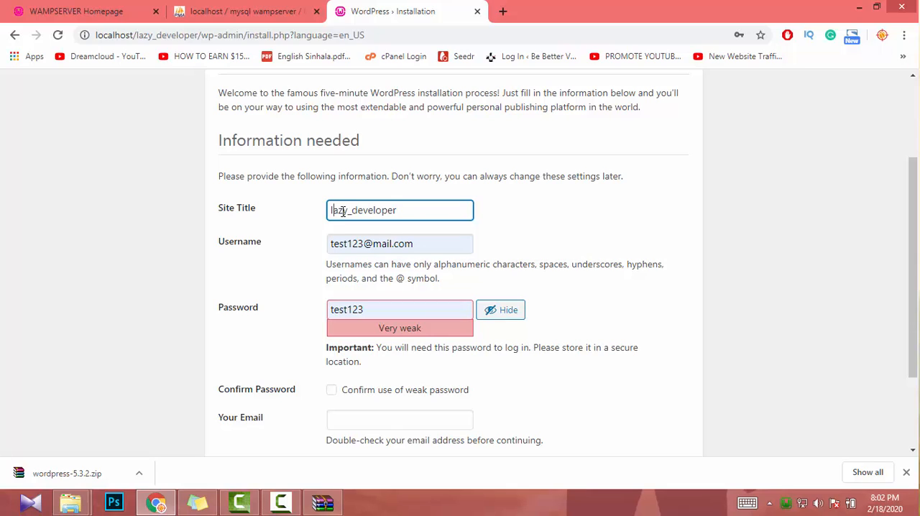
key("shift+Right")
type("L")
key("shift+Right")
key("shift+Right")
type("D")
scroll(366, 230, "down", 1)
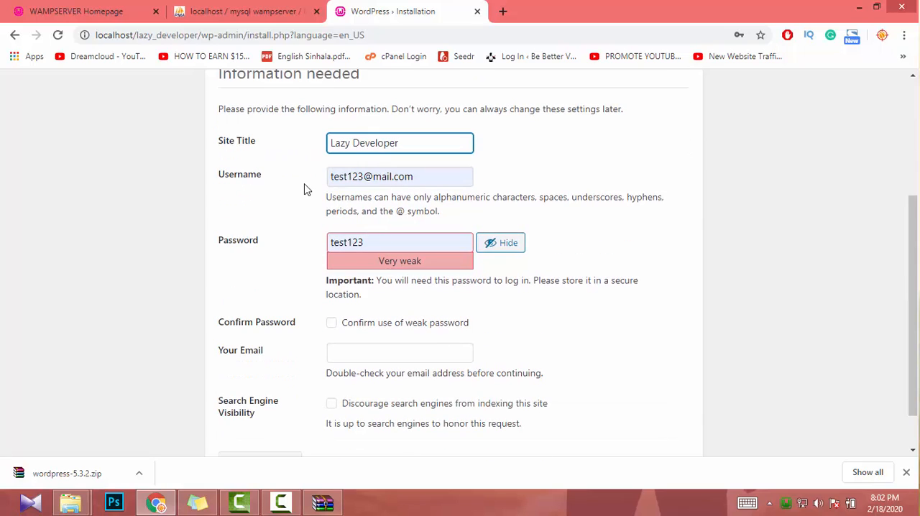
- Replace the prefilled Username in the installation form with admin
left_click(390, 245)
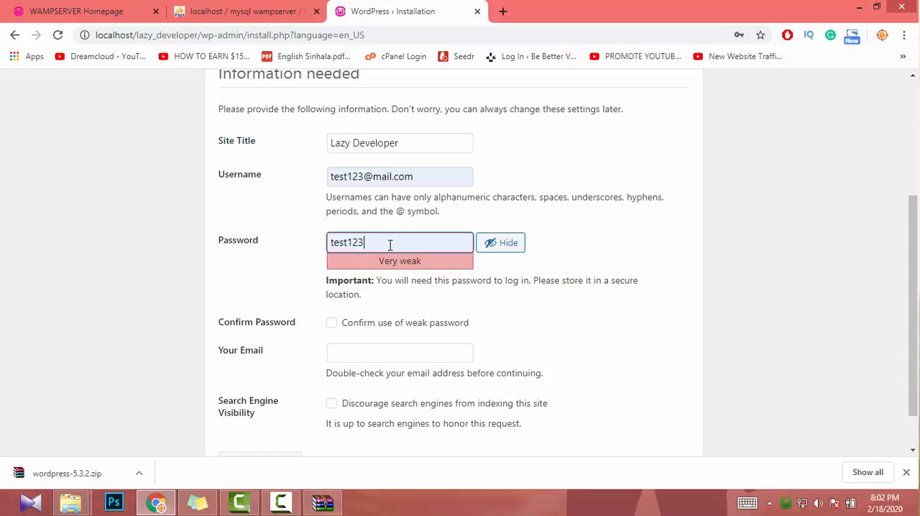
left_click(419, 179)
left_click_drag(419, 179, 132, 174)
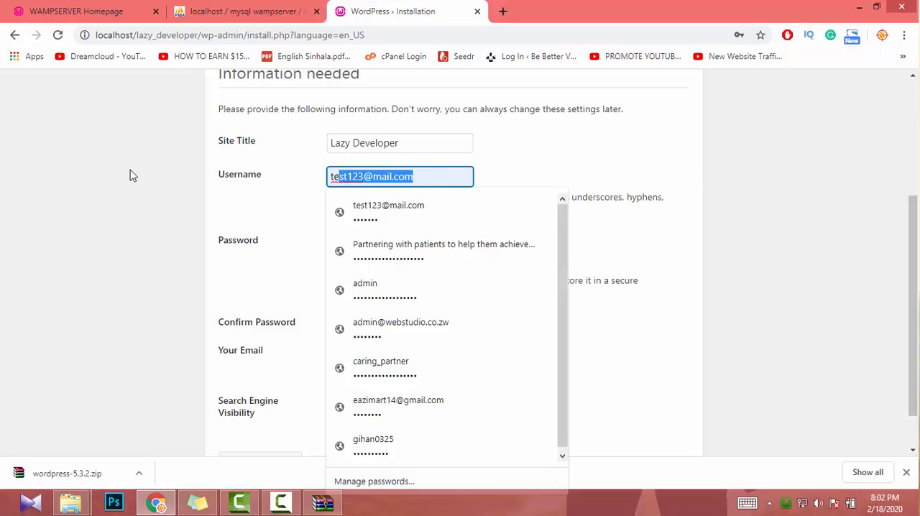
type("admin")
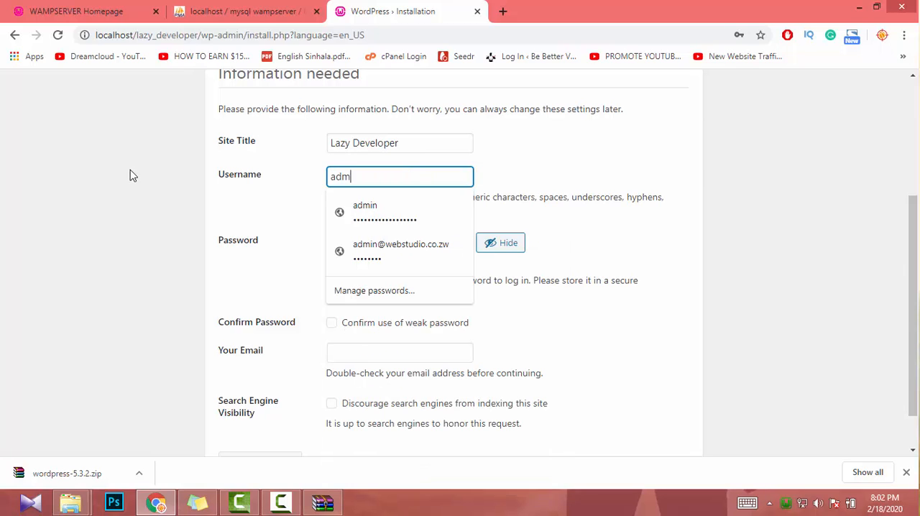
left_click(302, 254)
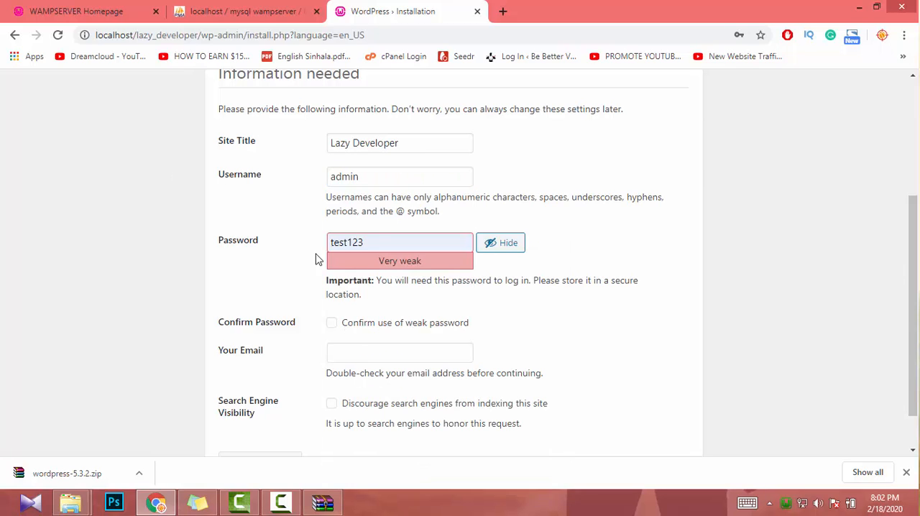
- Replace the prefilled Password with the admin account password and confirm the use of a weak password
left_click_drag(390, 241, 244, 242)
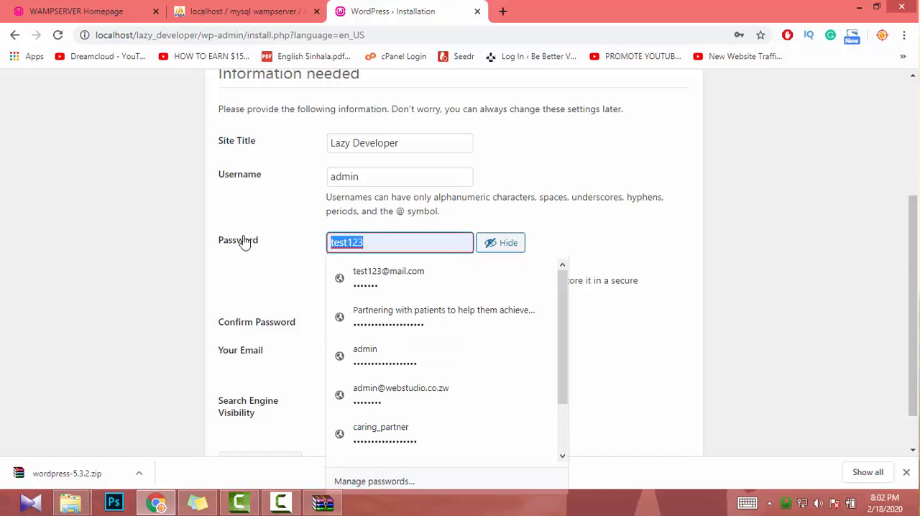
double_click(366, 178)
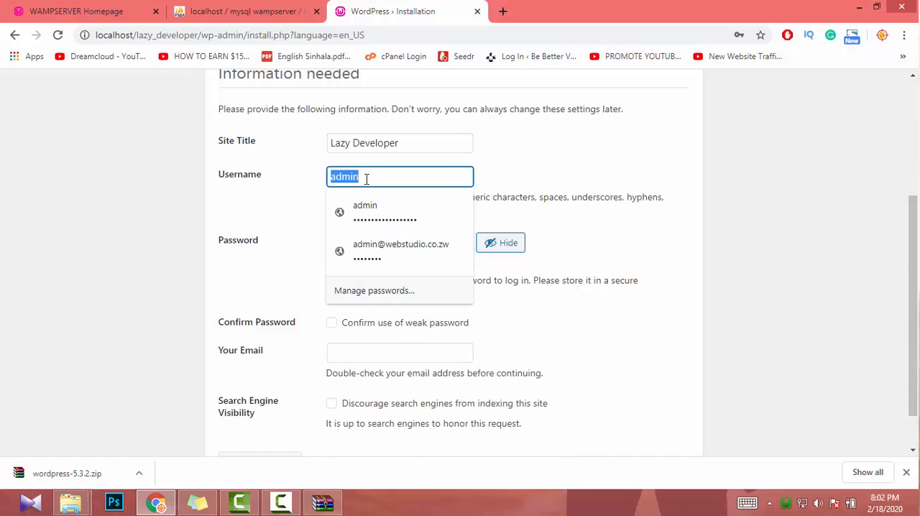
left_click(271, 236)
double_click(356, 249)
type("admin1")
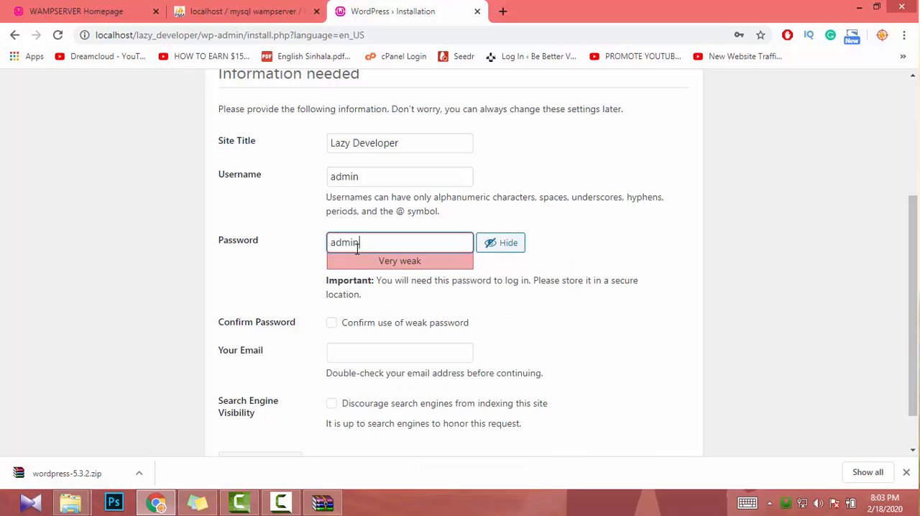
type("23")
left_click(291, 307)
scroll(342, 306, "down", 1)
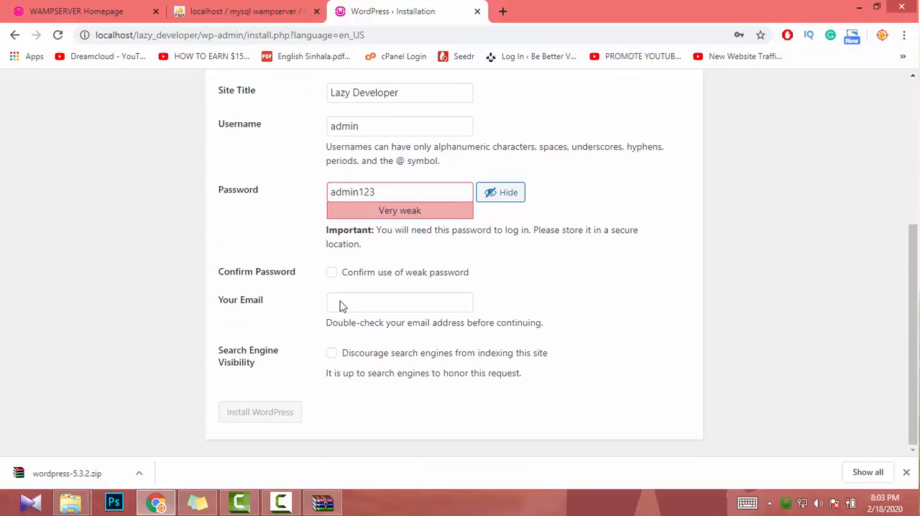
left_click(351, 283)
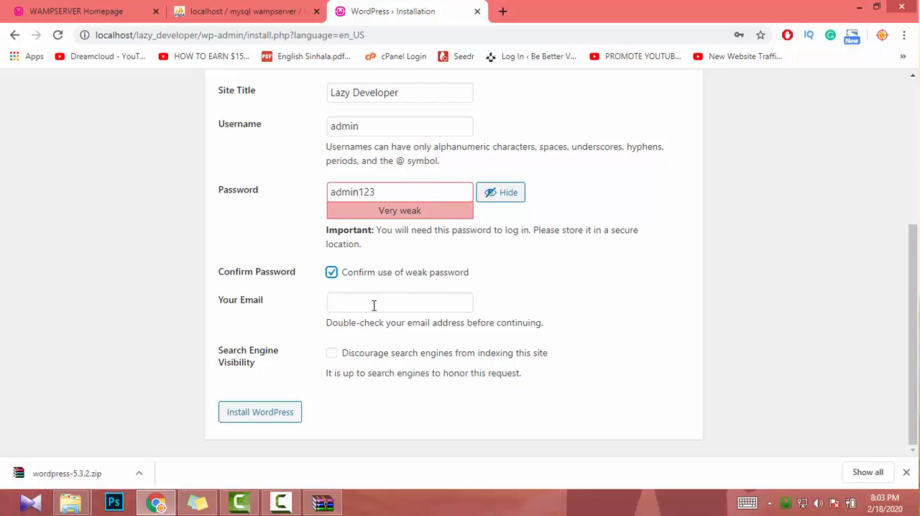
- Fill in the administrator's e-mail with a test address and install WordPress
left_click(374, 305)
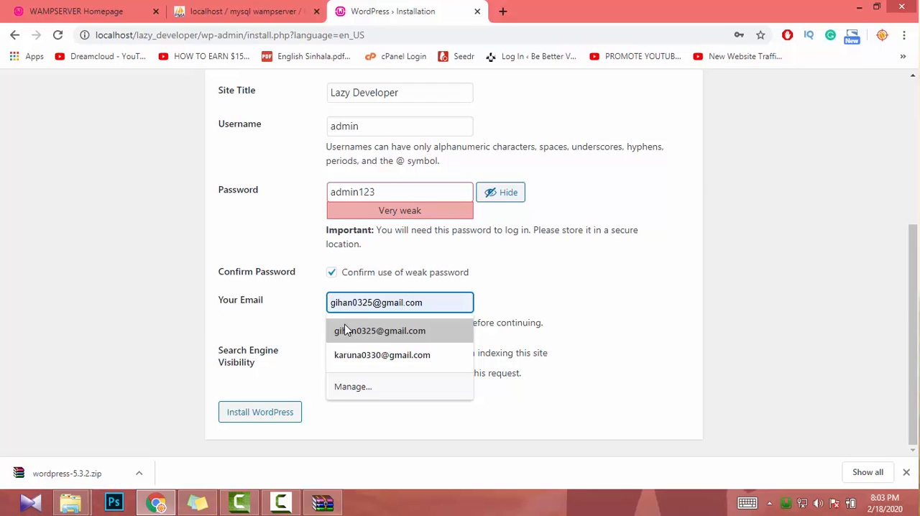
left_click(390, 335)
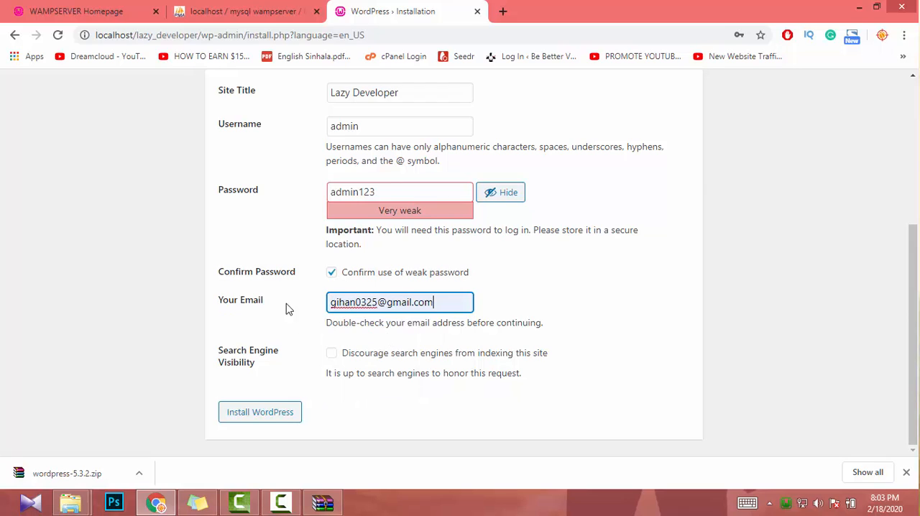
left_click(402, 310)
key("ctrl+a")
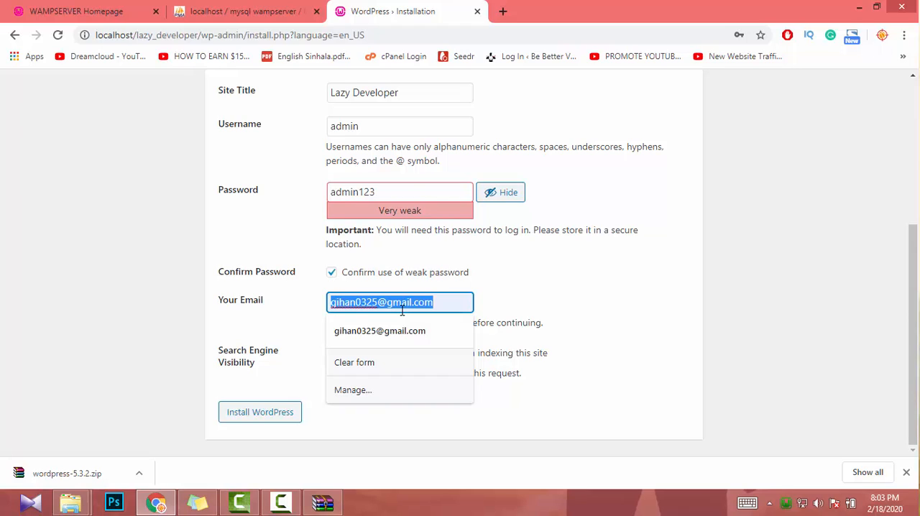
type("te")
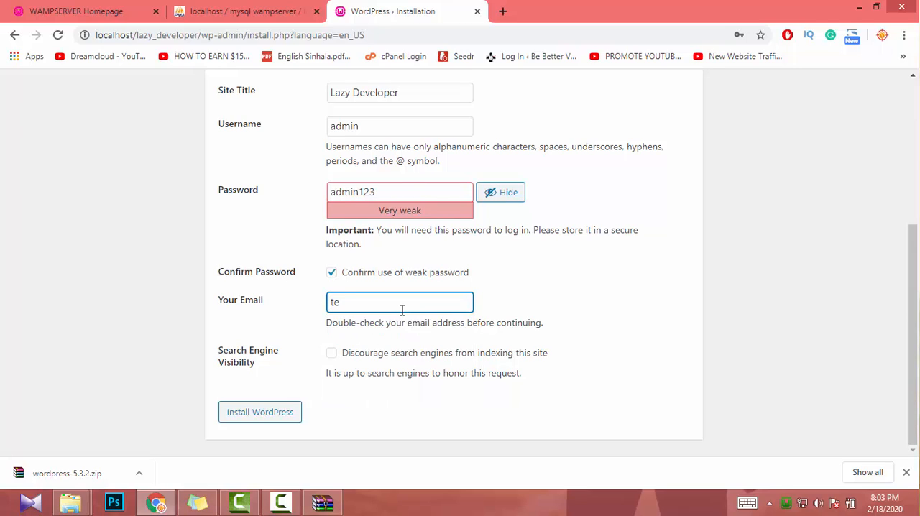
type("st@test.com")
left_click(284, 423)
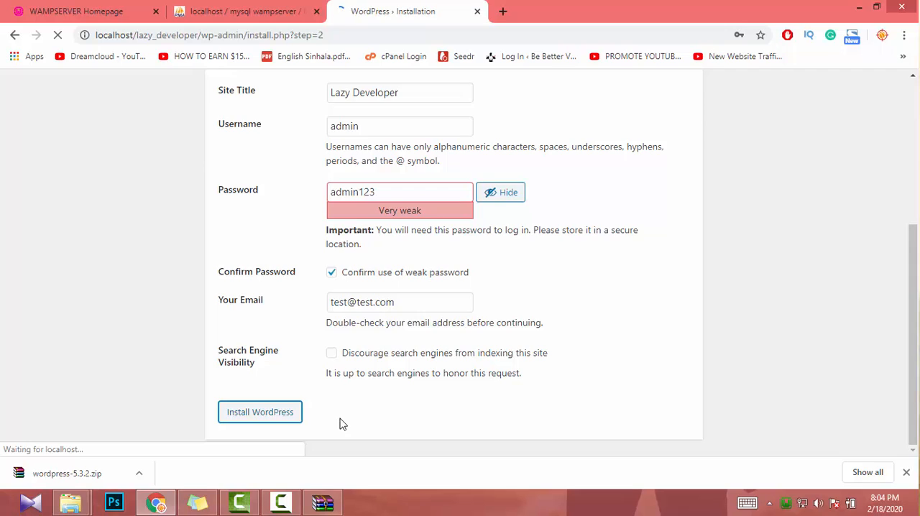
- Reload the lazy_developer database in phpMyAdmin to check its tables, and return to the WordPress installation page
left_click(261, 11)
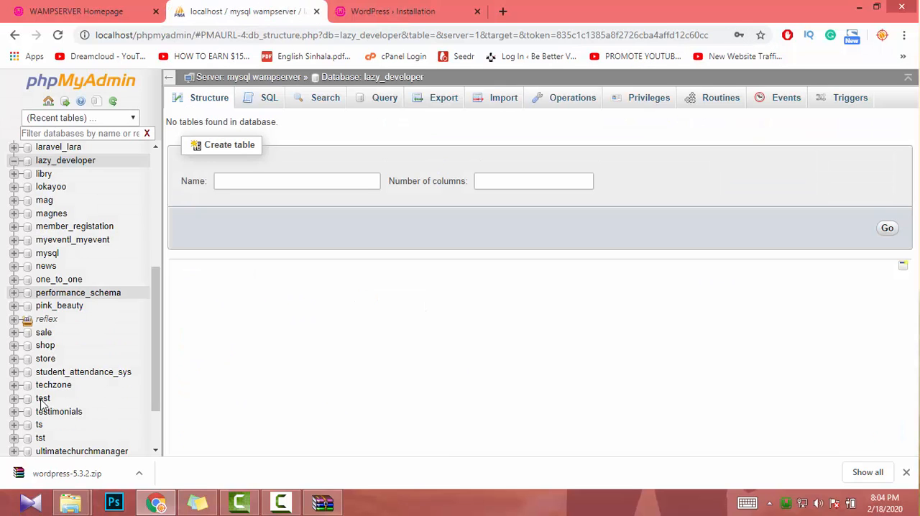
left_click(62, 164)
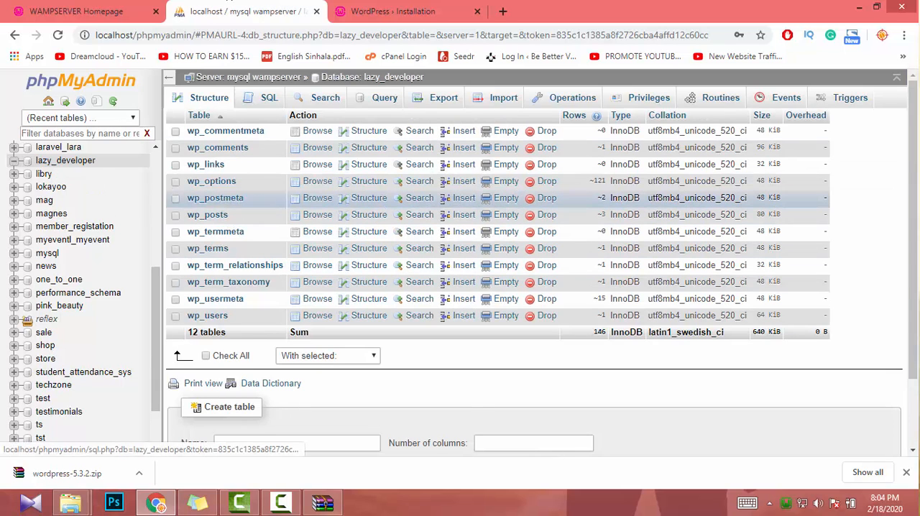
left_click(383, 7)
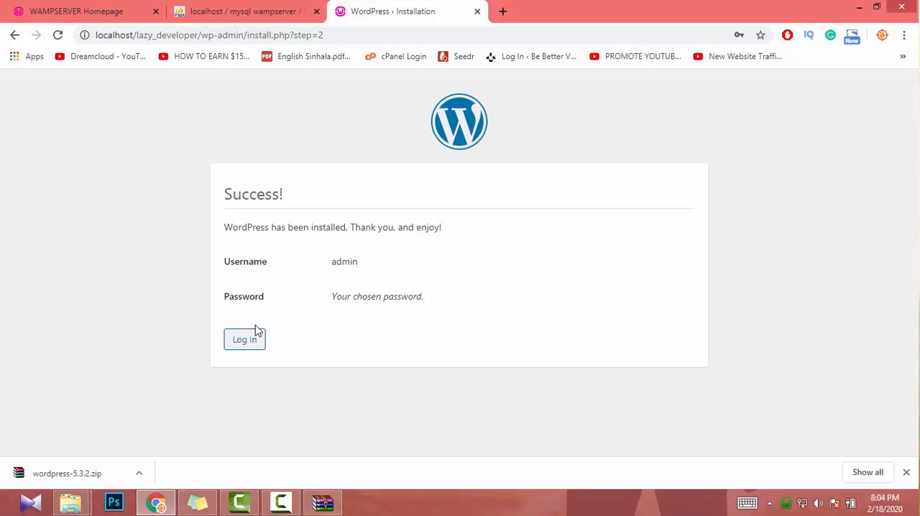
- Log in to WordPress as admin with the account password, and decline updating the saved password in the browser
left_click(243, 348)
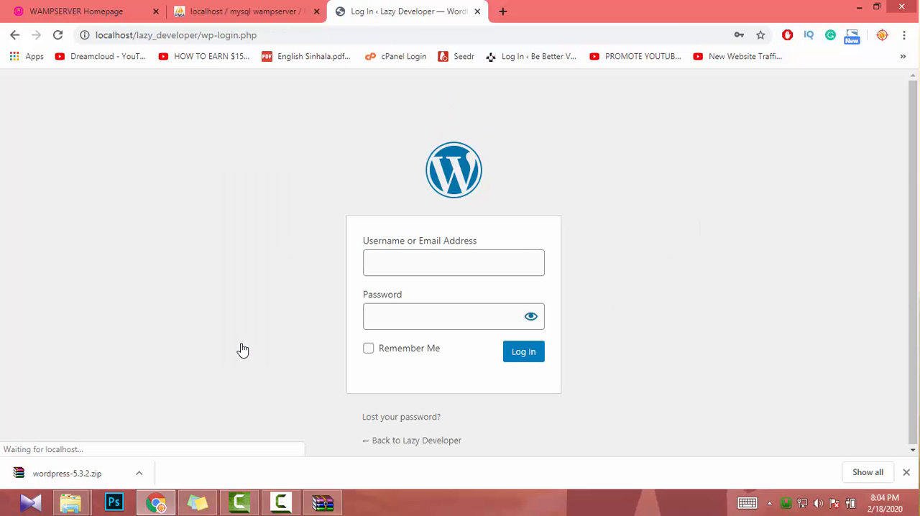
left_click(524, 268)
key("ctrl+a")
type("a")
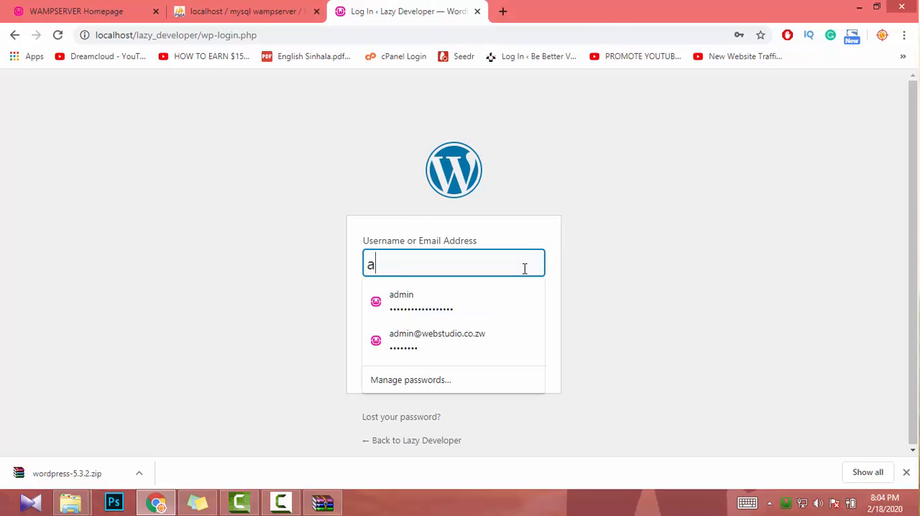
type("dmin")
key("Tab")
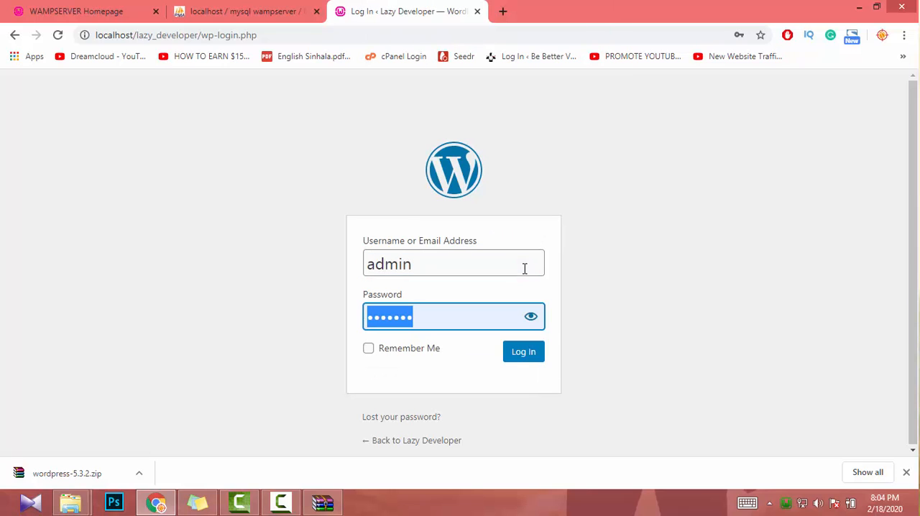
type("•••••••")
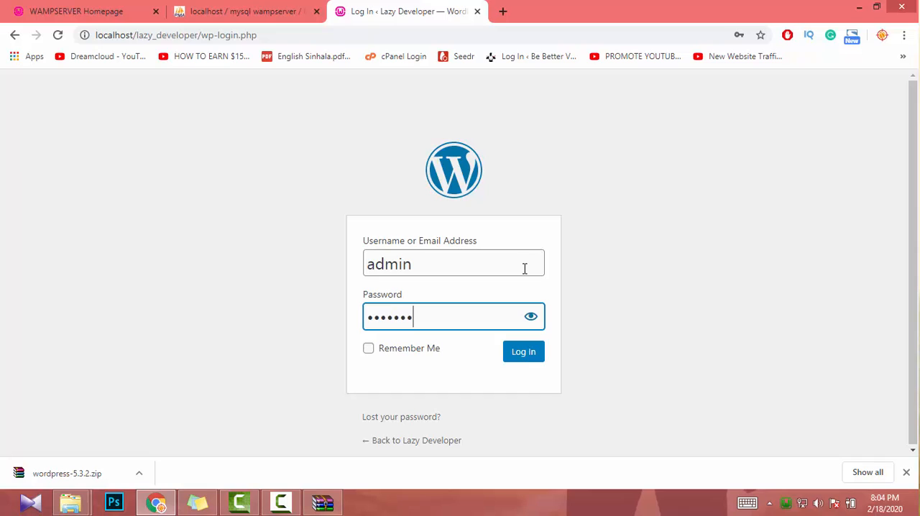
type("•")
left_click(542, 359)
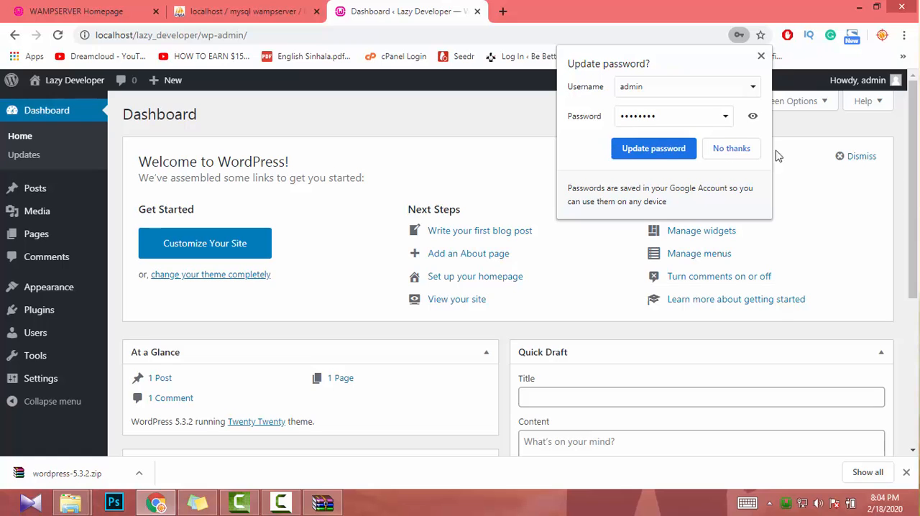
left_click(718, 150)
- Look over the WordPress dashboard, visit the Lazy Developer site's front page, and go back to the dashboard
scroll(100, 222, "down", 3)
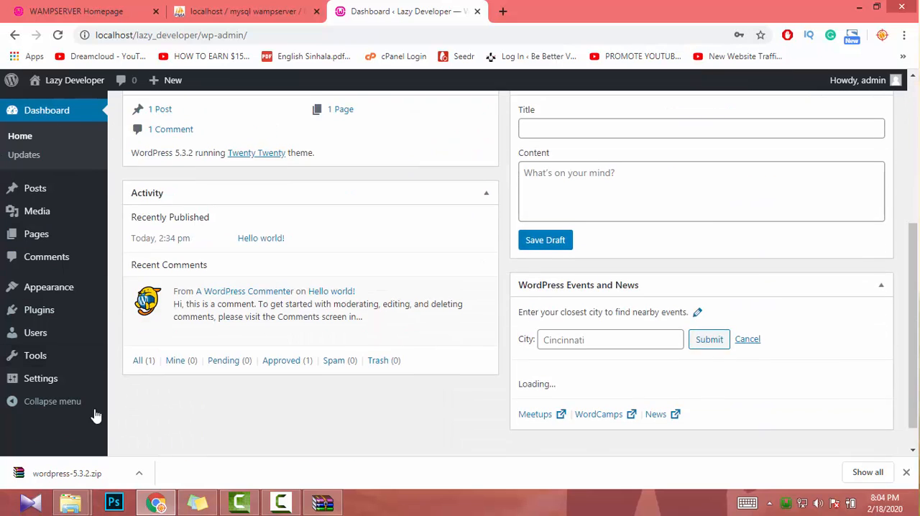
scroll(191, 401, "up", 3)
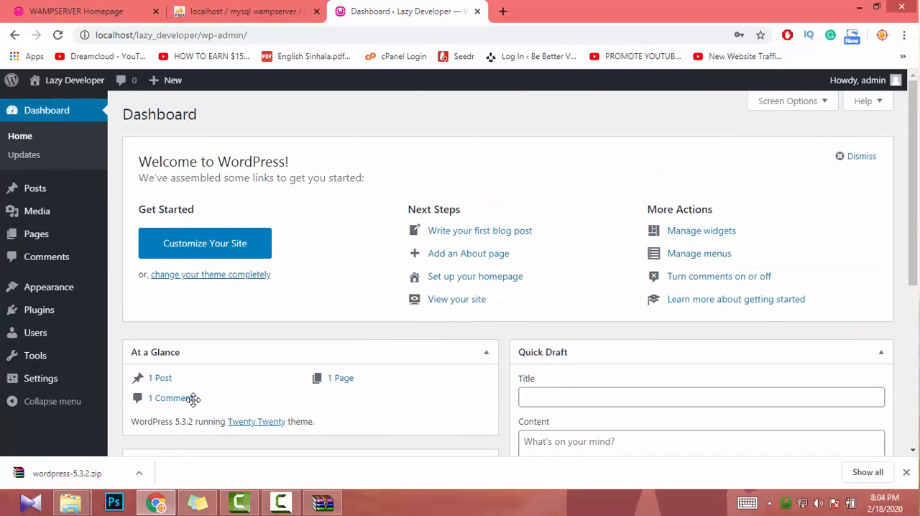
left_click(76, 105)
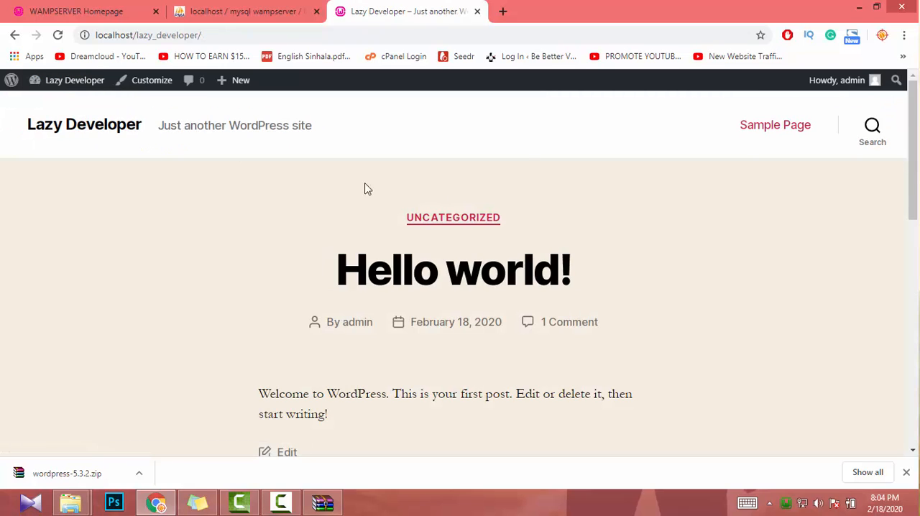
scroll(520, 226, "down", 4)
mouse_move(39, 95)
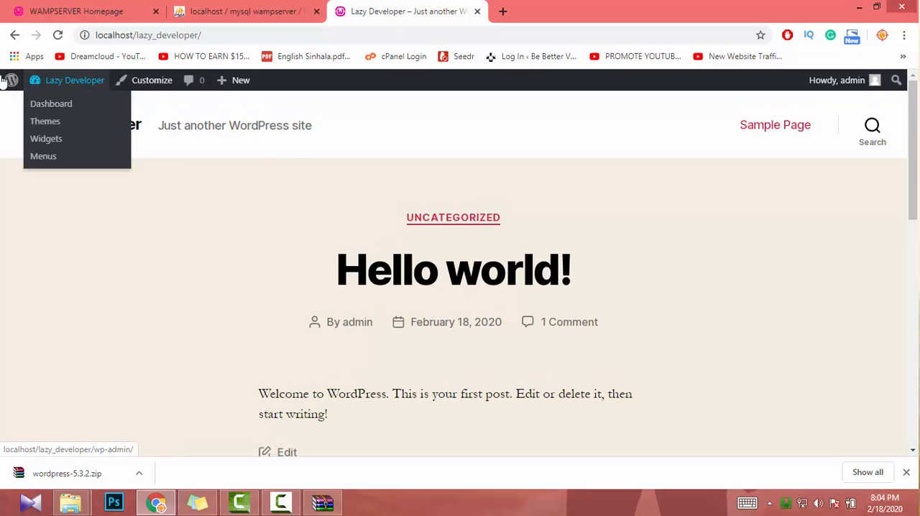
left_click(69, 105)
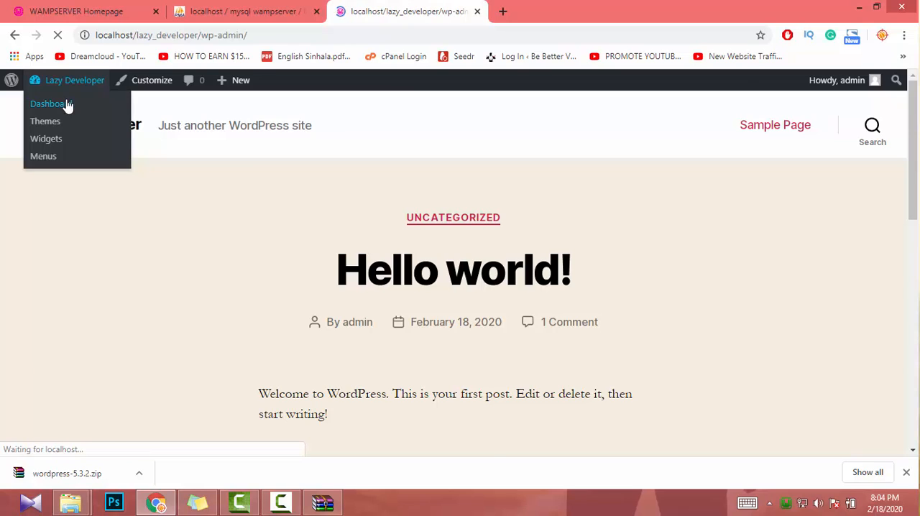